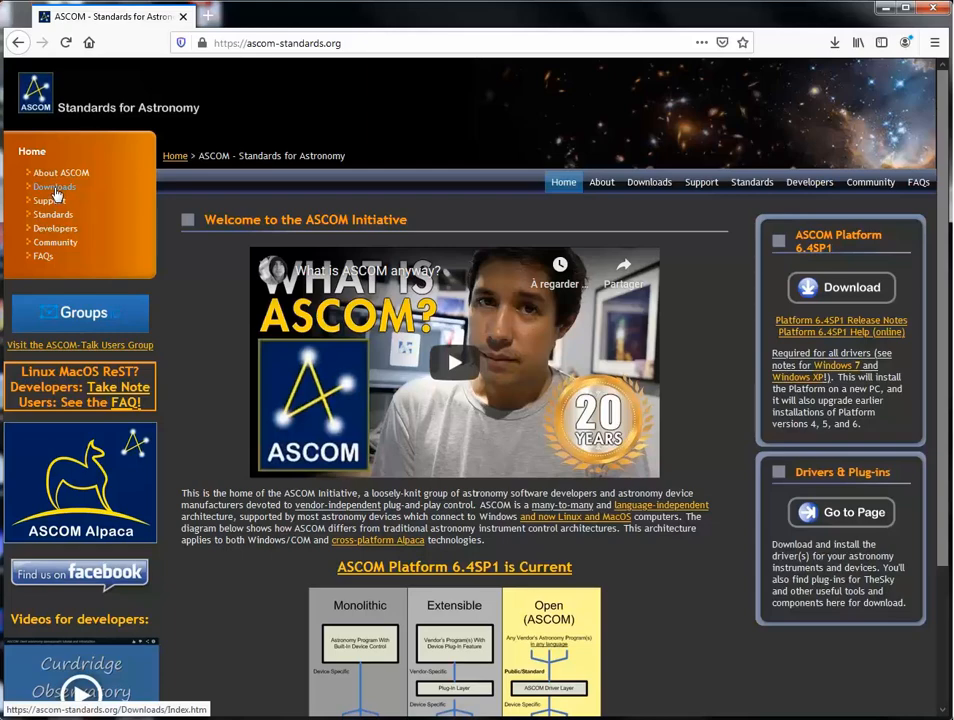
# - Open the Telescope/Mount driver downloads page on the ASCOM Standards website
pyautogui.click(57, 195)
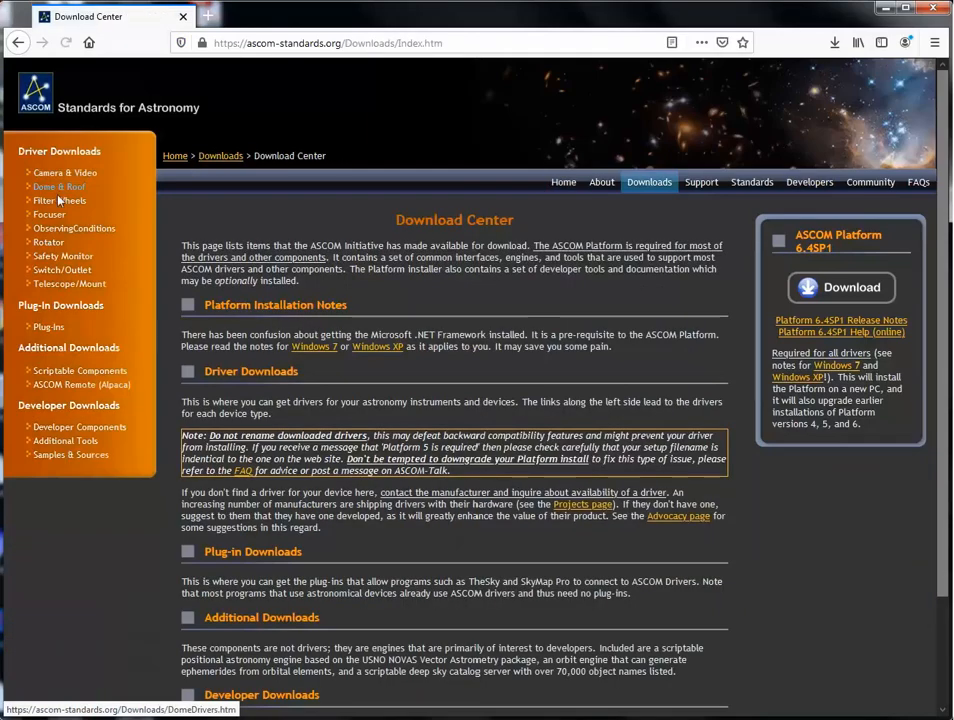
pyautogui.scroll(-2, 362, 391)
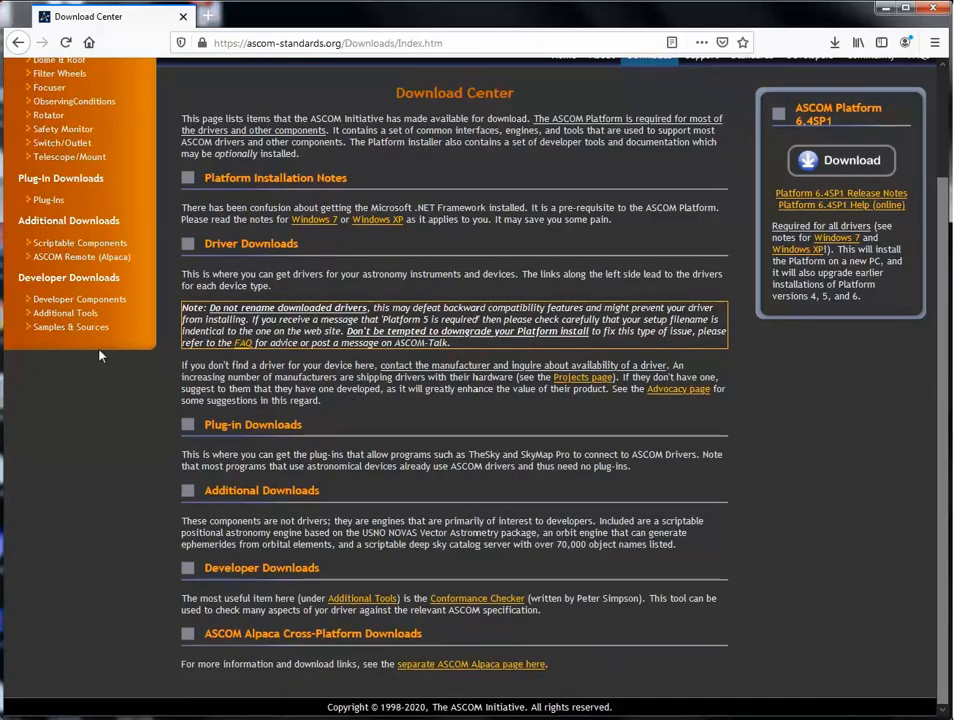
pyautogui.click(68, 158)
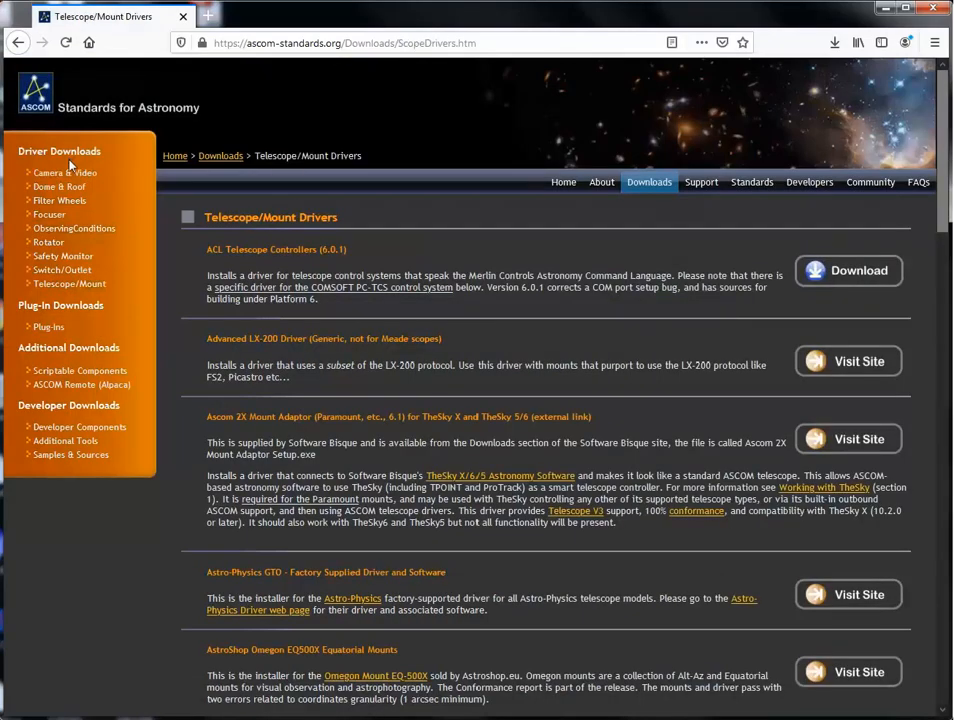
# - Request the download of the SkyWatcher SynScan Mount Controller (6.0.6262) driver and dismiss the save prompt
pyautogui.scroll(-4, 330, 418)
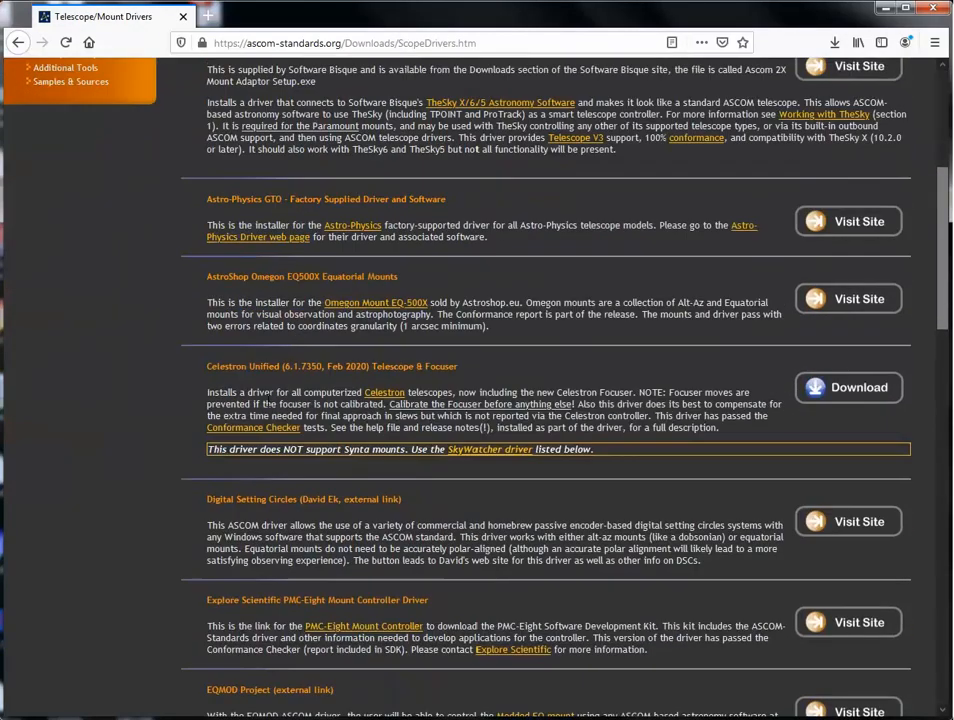
pyautogui.scroll(-6, 268, 410)
pyautogui.scroll(-5, 268, 410)
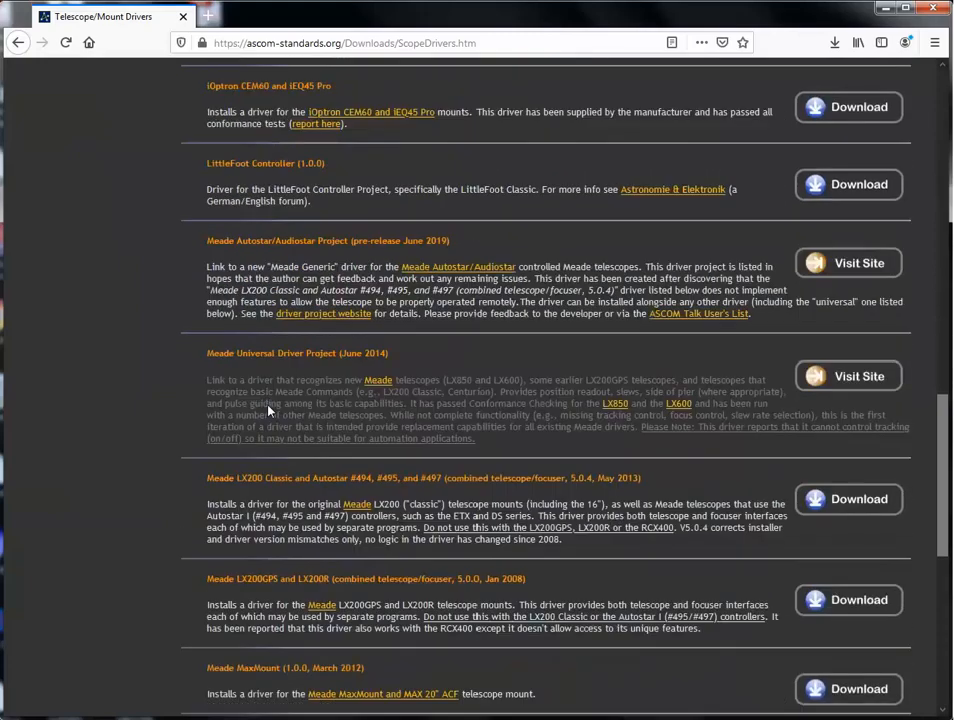
pyautogui.scroll(-3, 268, 410)
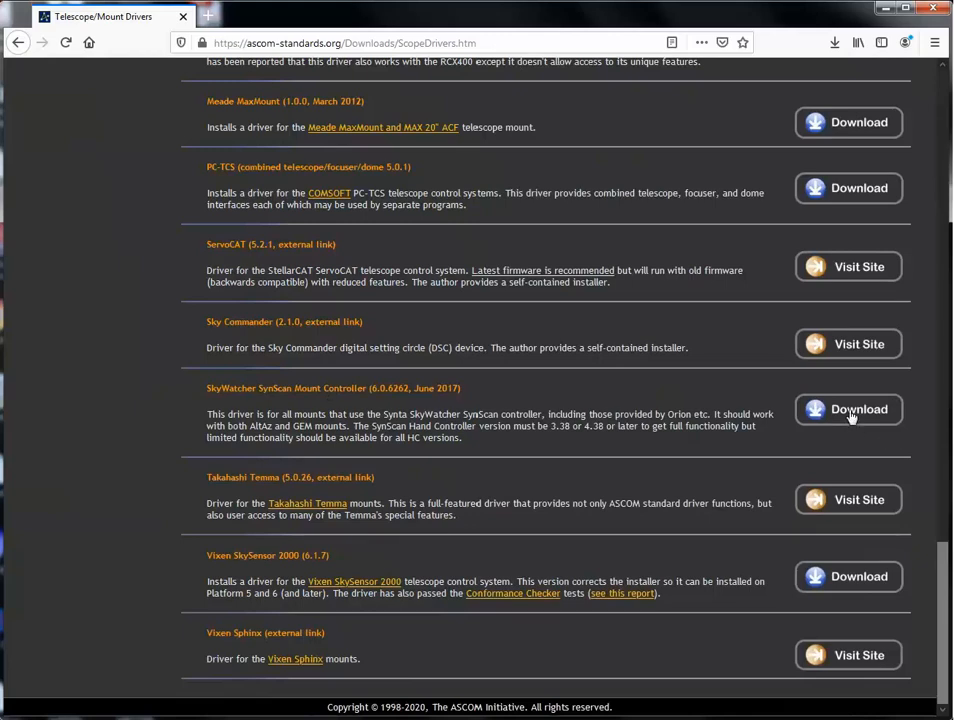
pyautogui.click(852, 417)
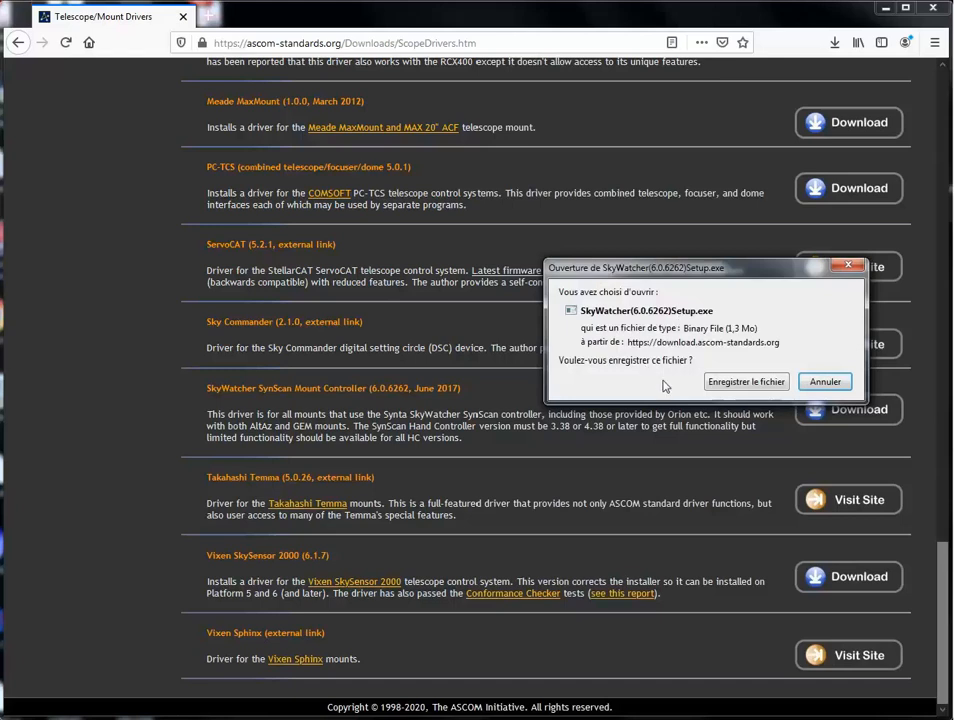
pyautogui.click(849, 267)
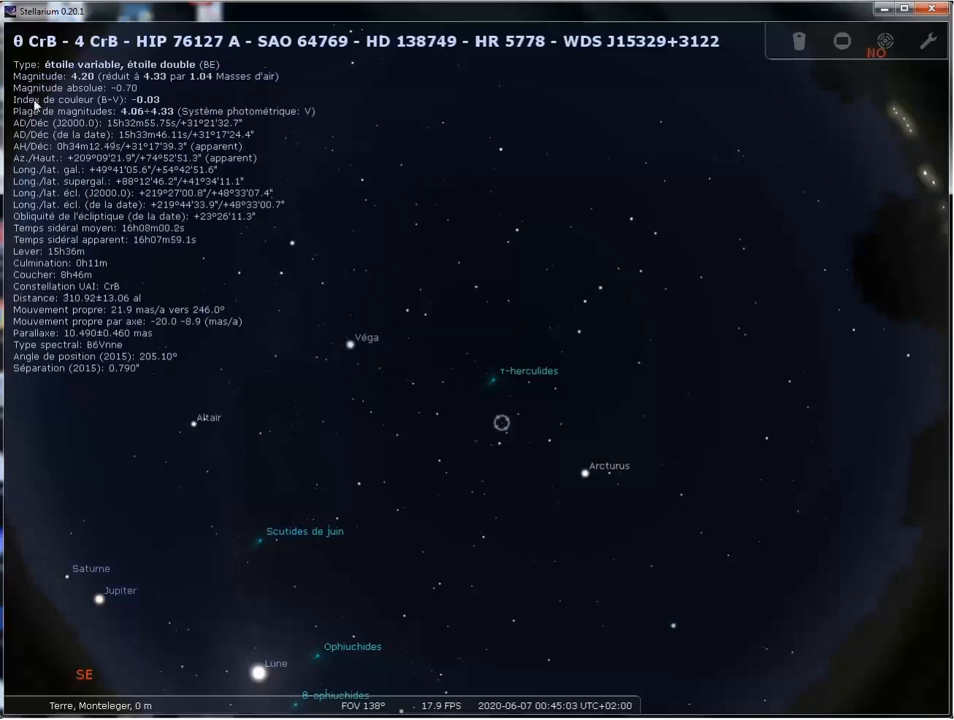
# - Switch to Stellarium, open the general configuration, save all settings for startup, and close it
pyautogui.moveTo(14, 543)
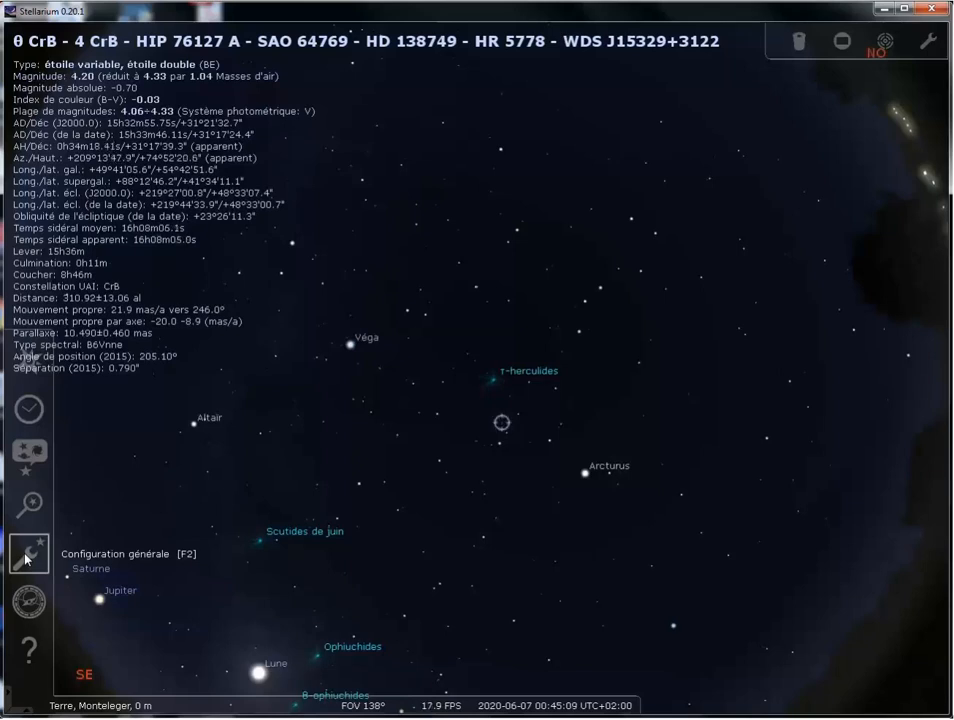
pyautogui.click(27, 556)
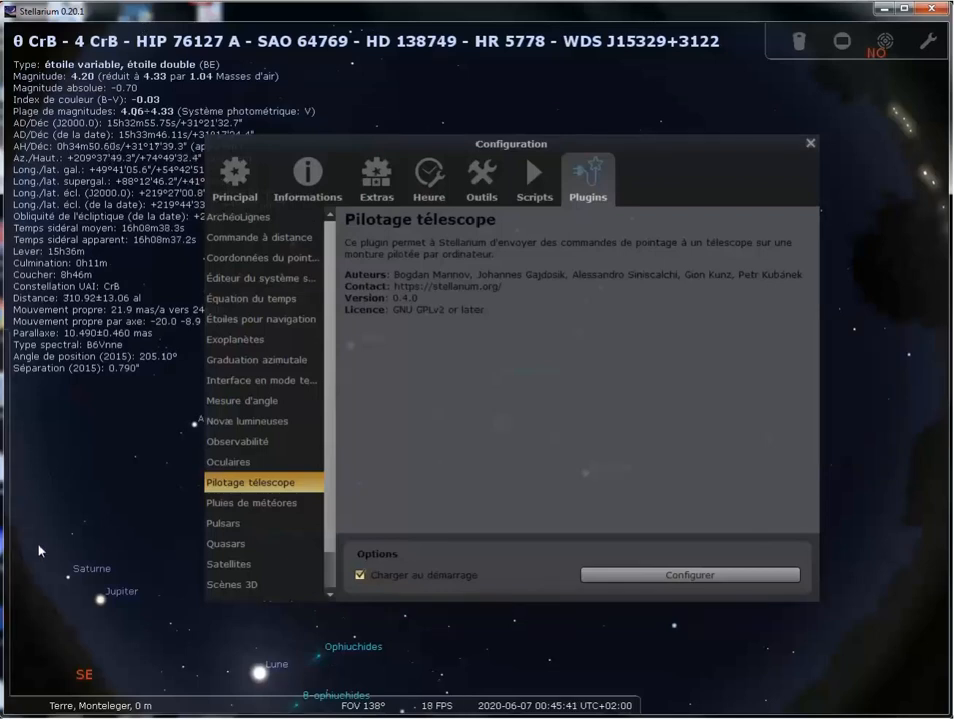
pyautogui.moveTo(32, 558)
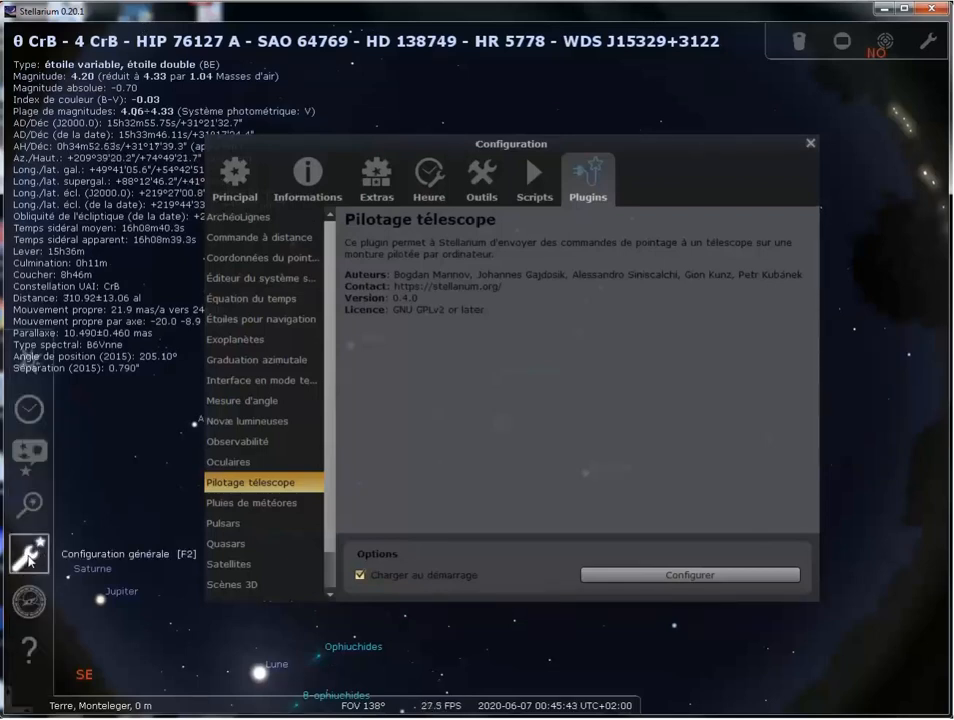
pyautogui.click(231, 175)
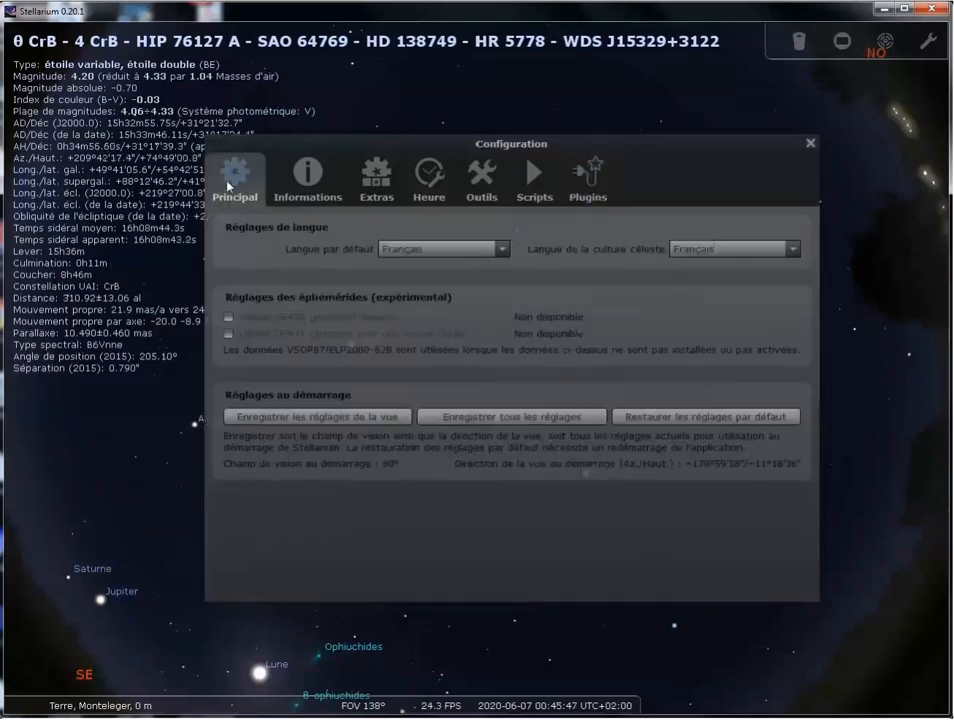
pyautogui.click(487, 424)
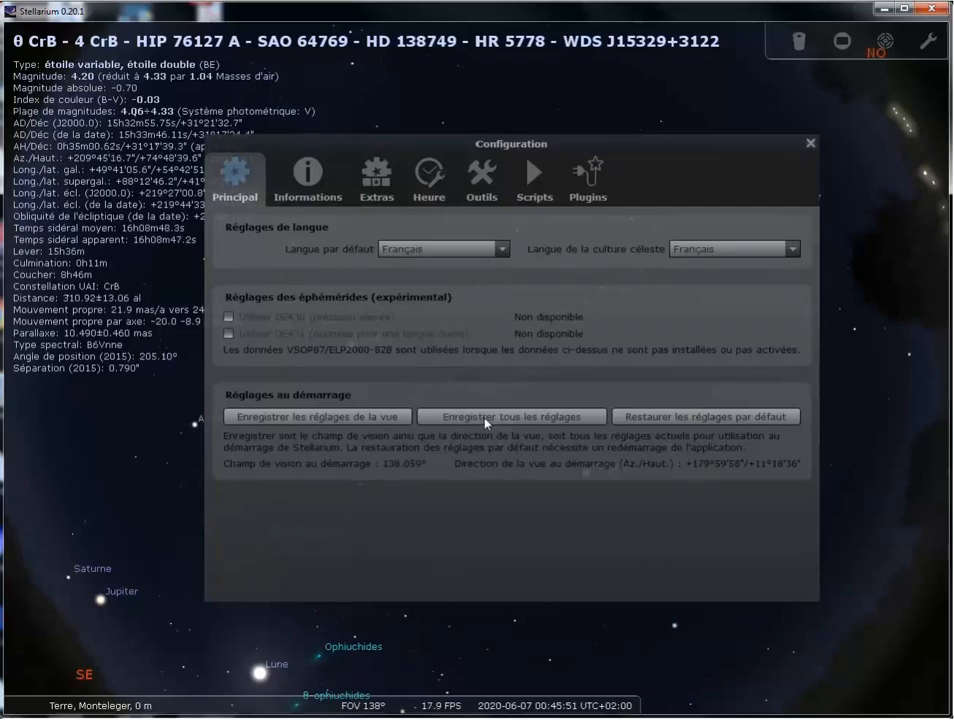
pyautogui.click(810, 144)
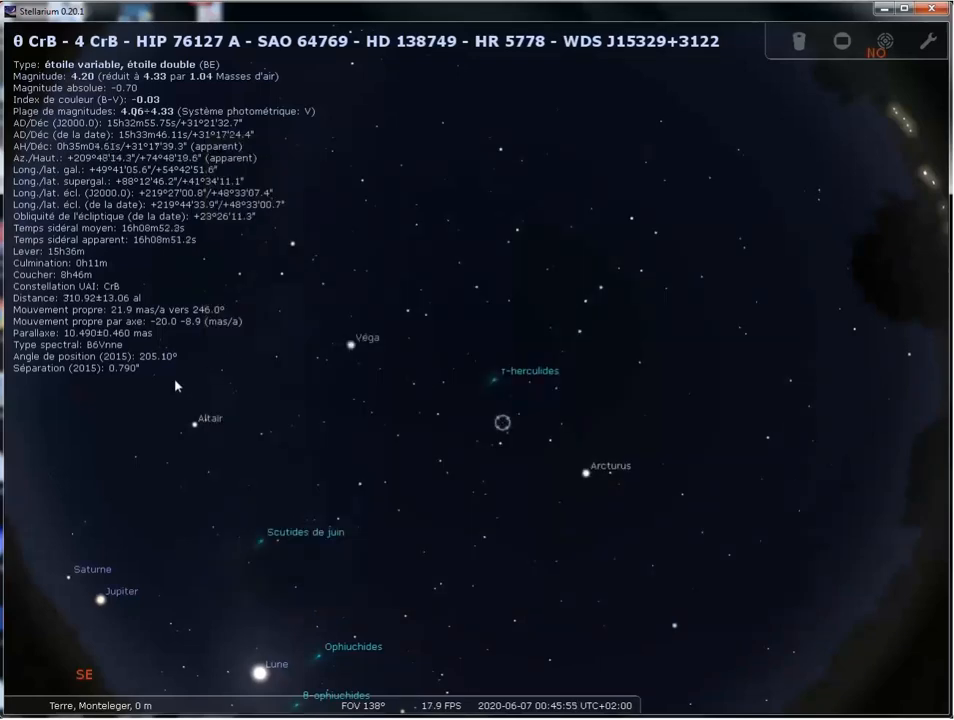
# - Reopen the general configuration and bring up the telescope settings of the Pilotage télescope plugin
pyautogui.moveTo(25, 560)
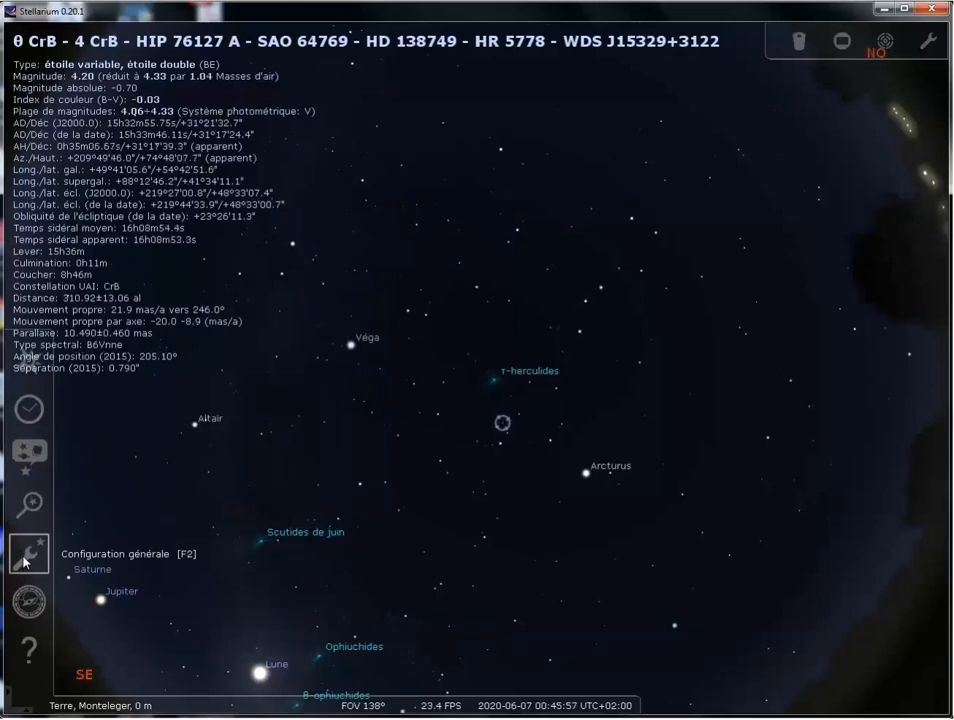
pyautogui.click(25, 560)
pyautogui.click(25, 560)
pyautogui.click(25, 560)
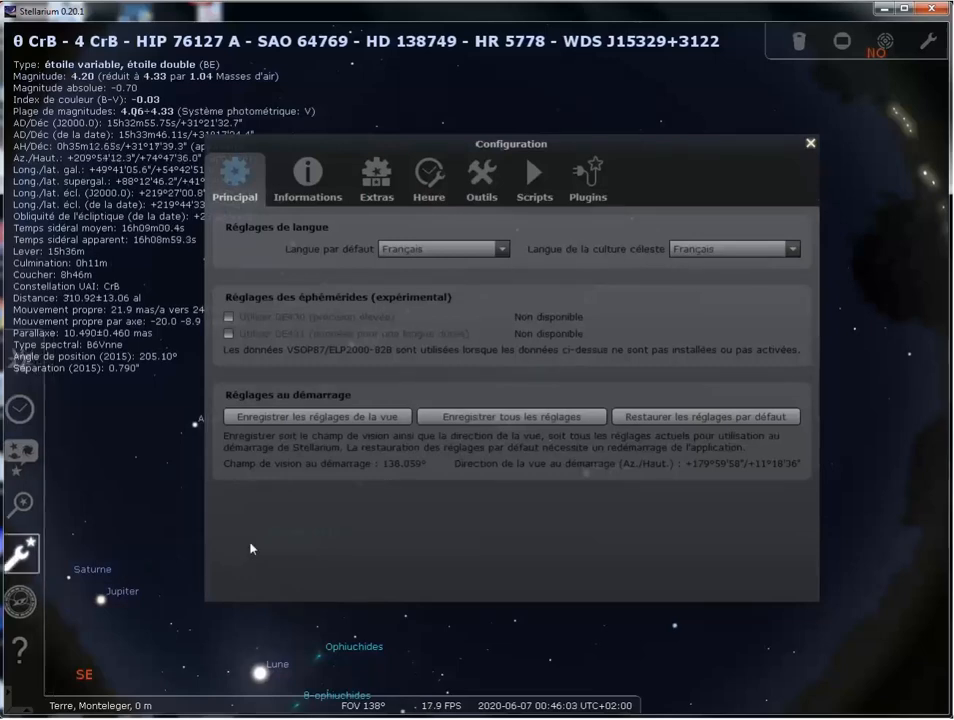
pyautogui.click(593, 179)
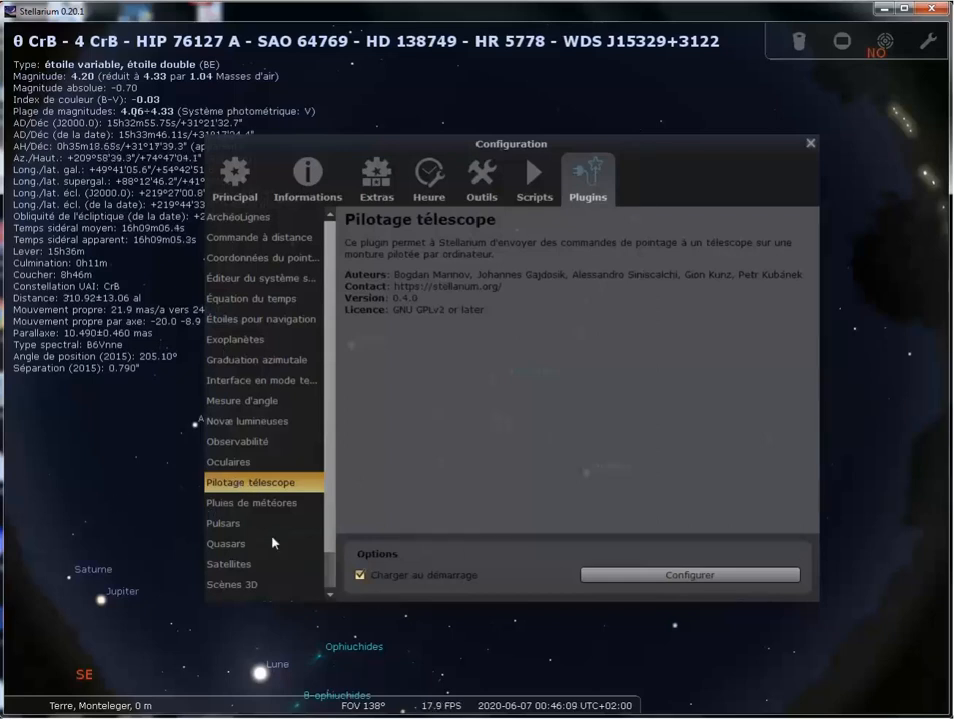
pyautogui.click(690, 576)
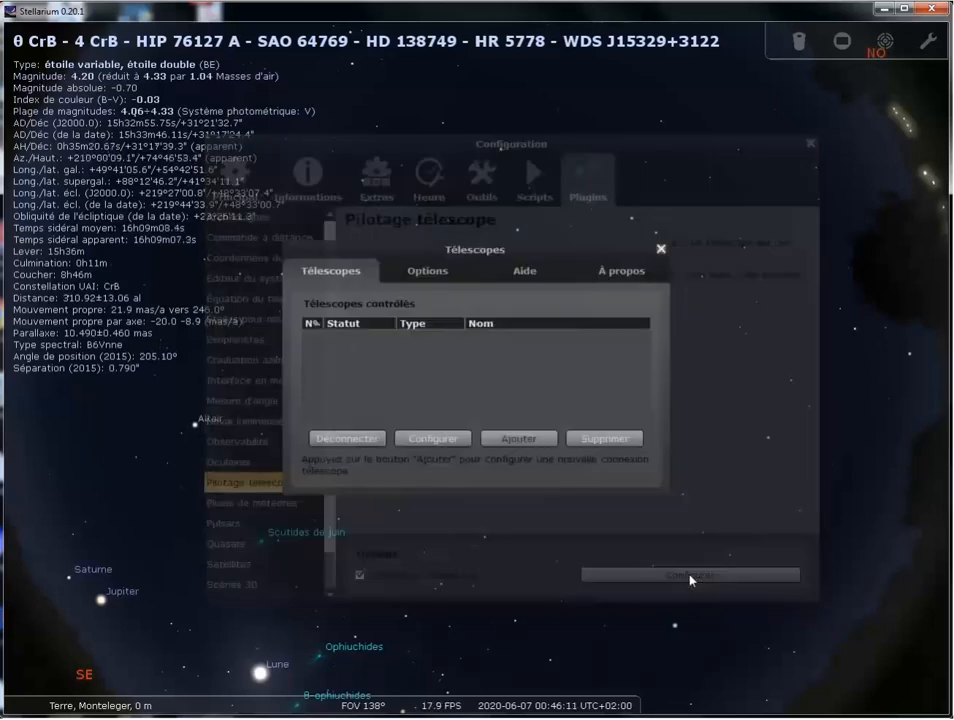
# - Add a telescope controlled by ASCOM and name it "mon skywatcher EQ6"
pyautogui.click(515, 446)
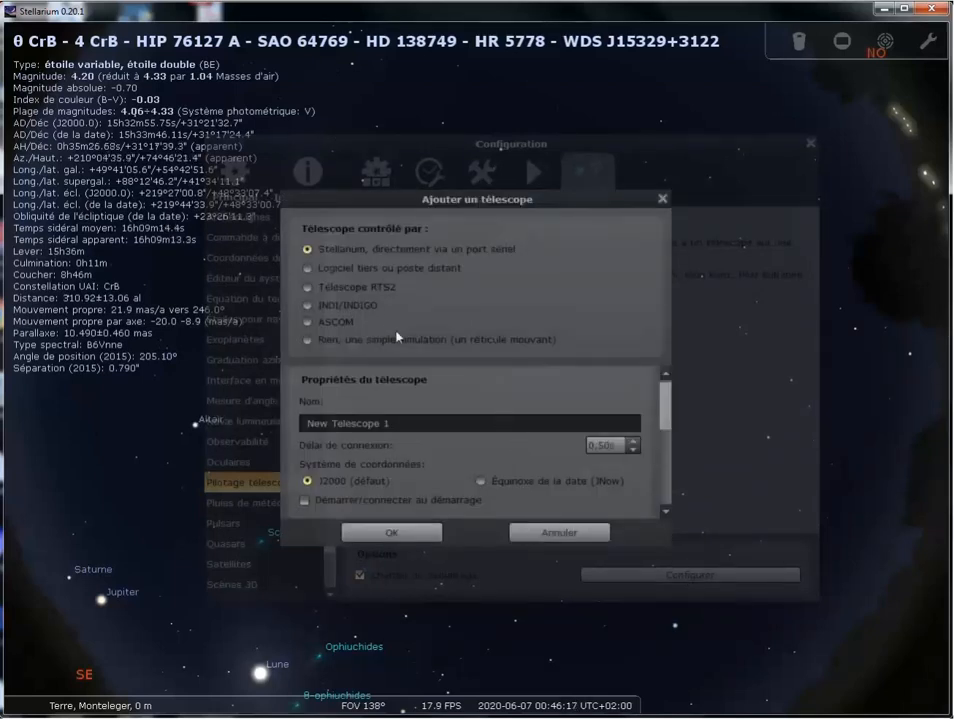
pyautogui.click(308, 323)
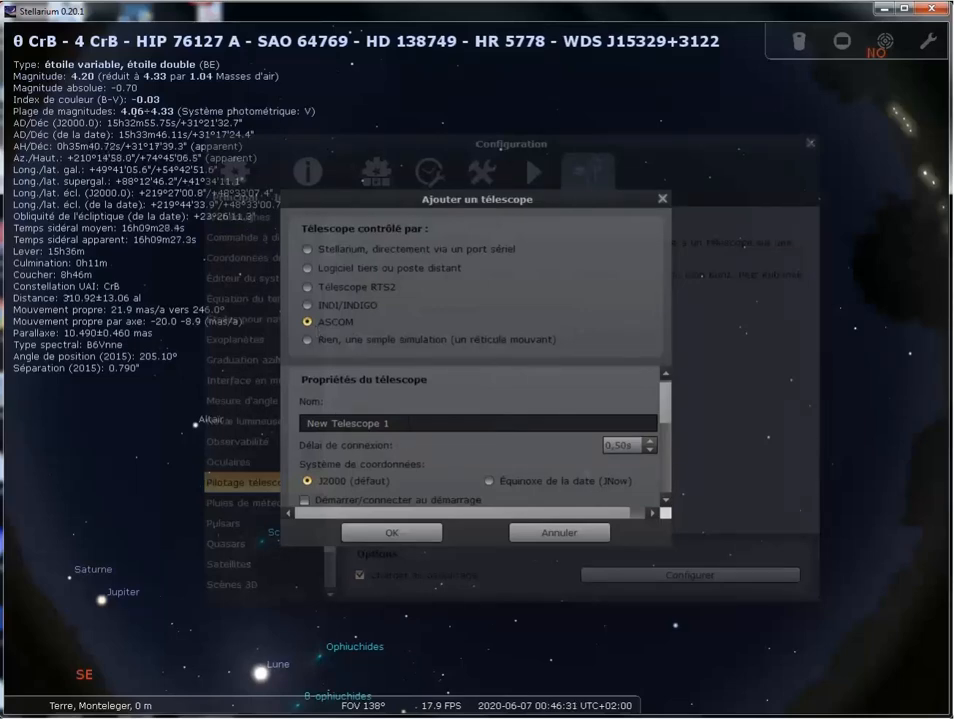
pyautogui.moveTo(391, 423); pyautogui.dragTo(290, 403)
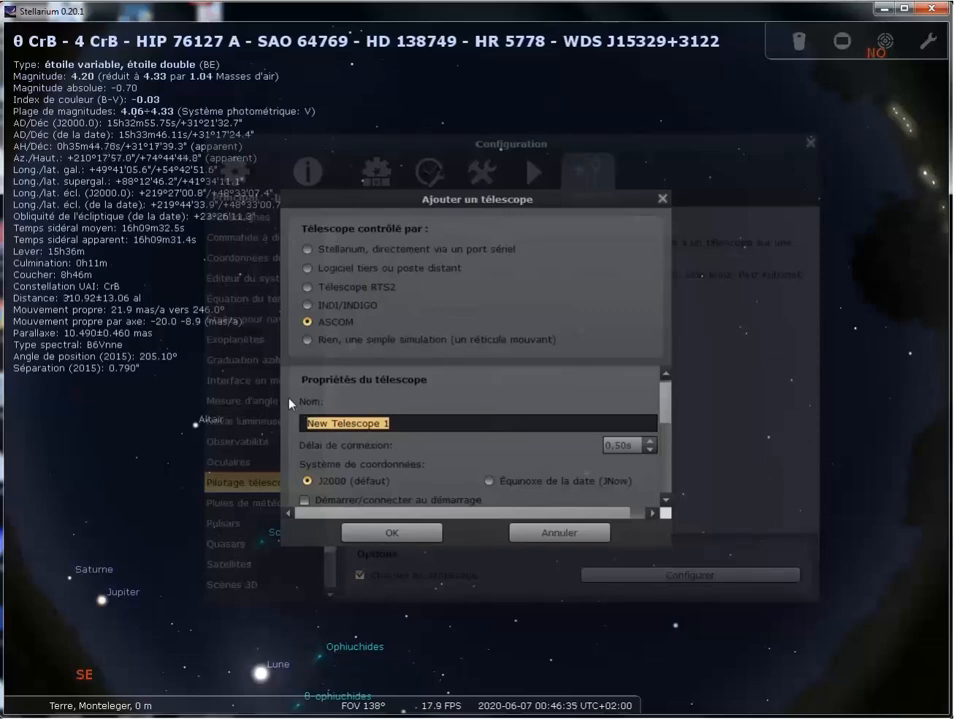
pyautogui.write('mon ')
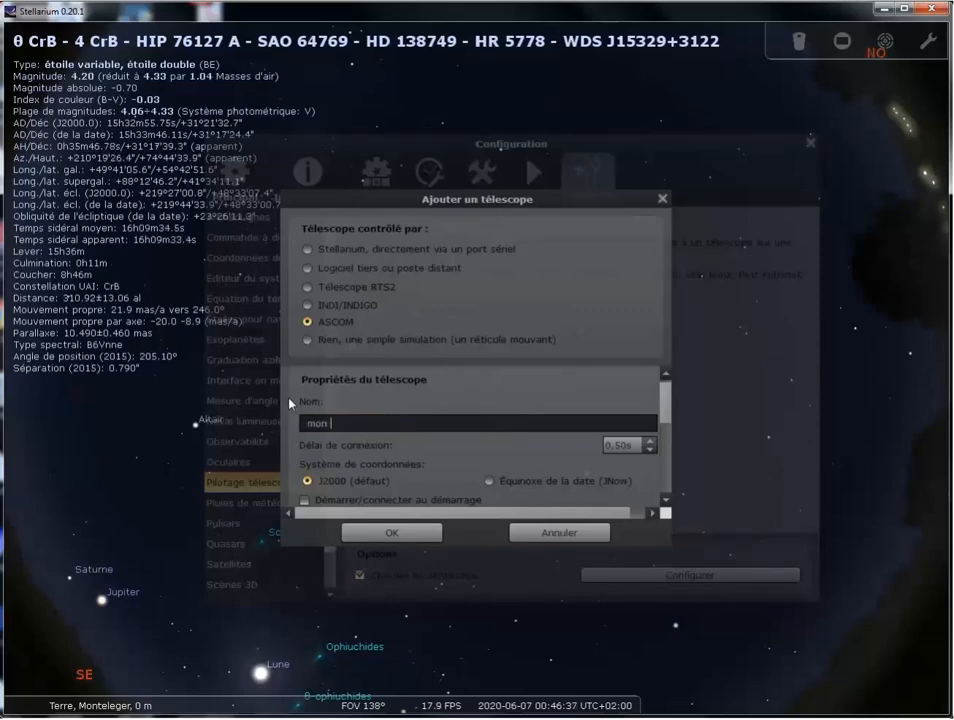
pyautogui.write('skywatcher')
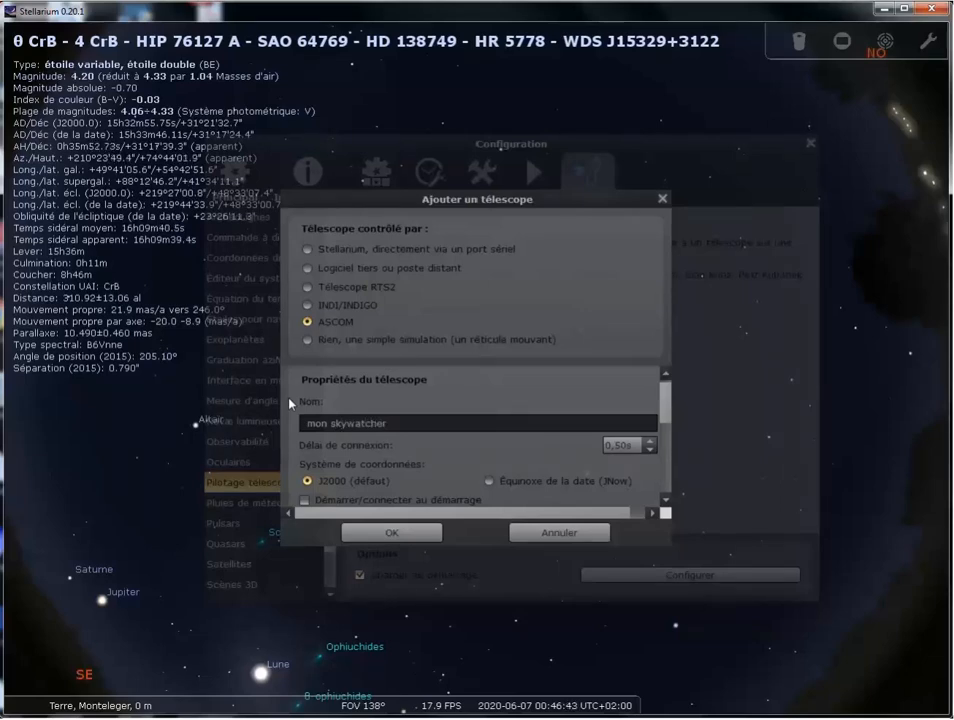
pyautogui.write(' EQ6')
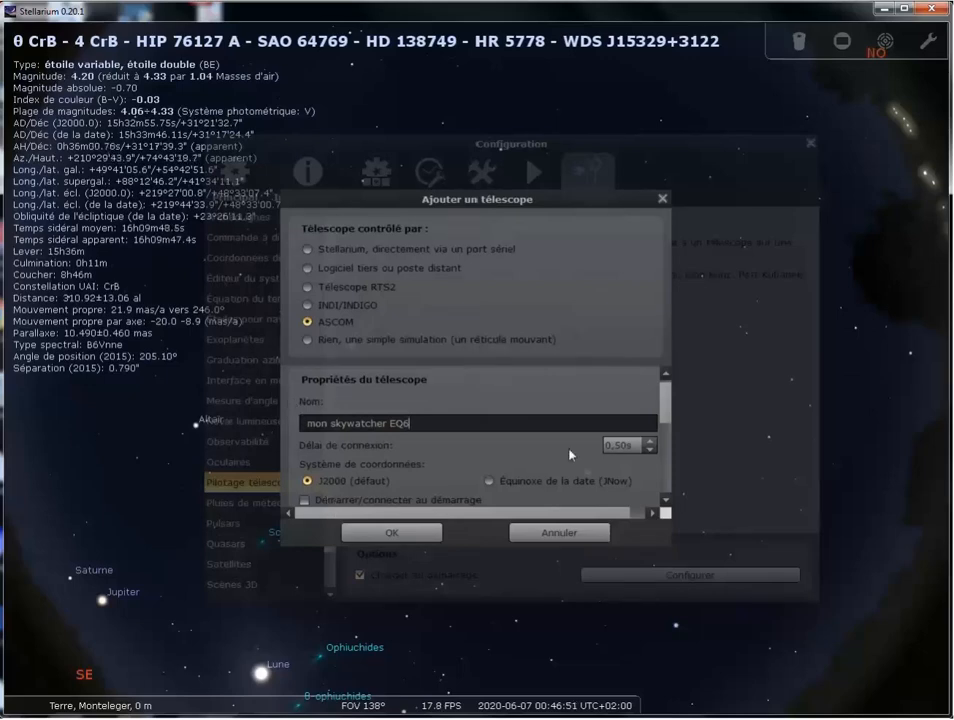
# - Choose POTH Hub as the ASCOM telescope type in the new telescope's ASCOM settings
pyautogui.click(665, 499)
pyautogui.scroll(-5, 666, 502)
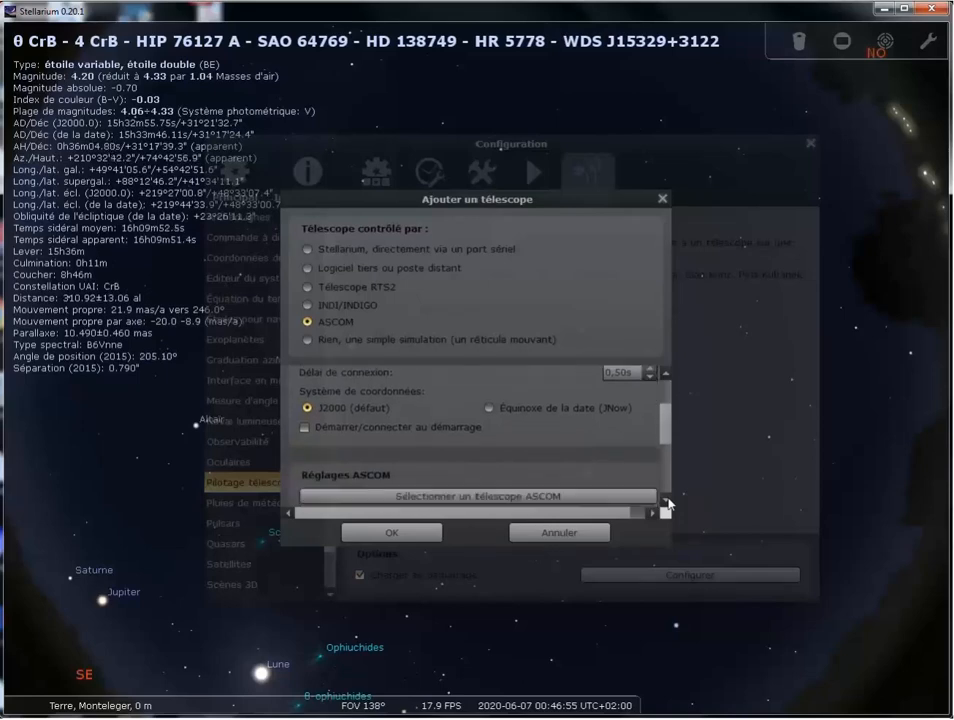
pyautogui.scroll(-1, 666, 505)
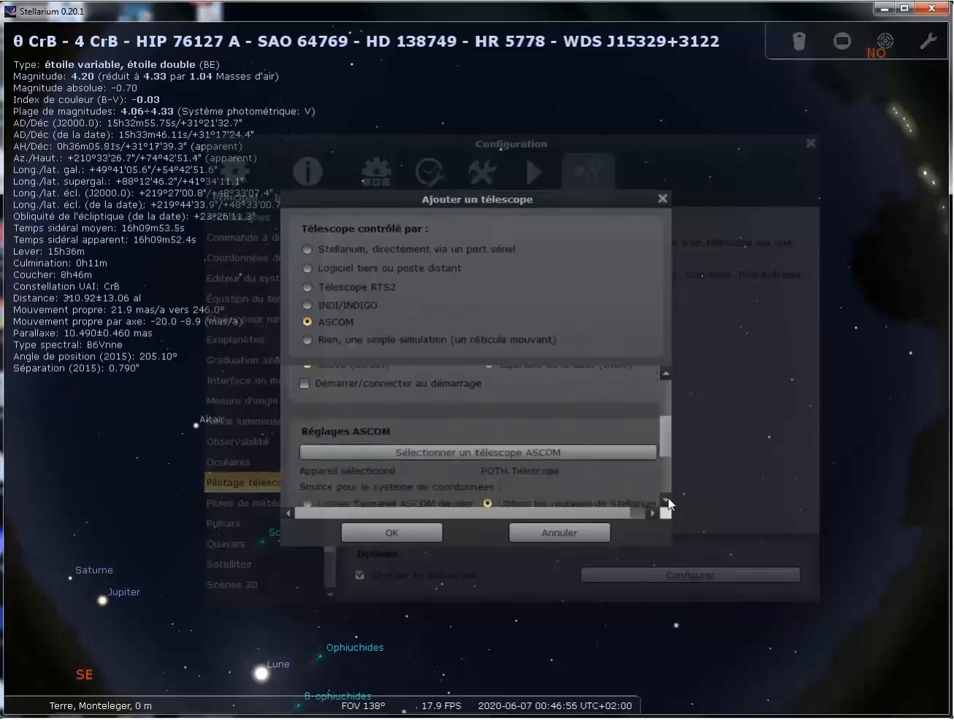
pyautogui.click(455, 453)
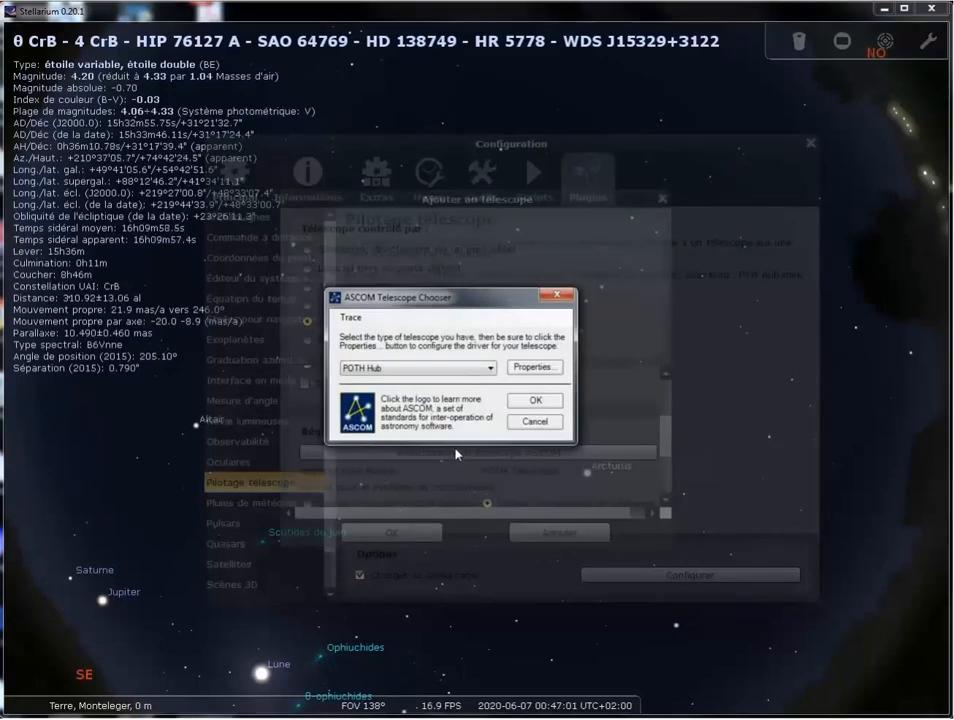
pyautogui.click(490, 368)
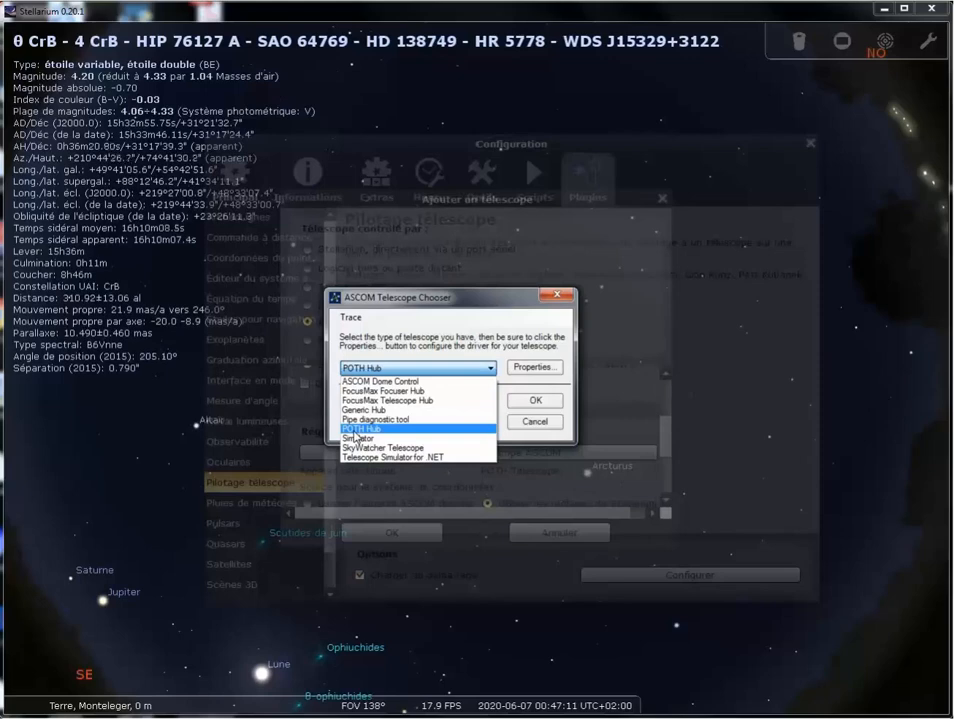
pyautogui.click(355, 431)
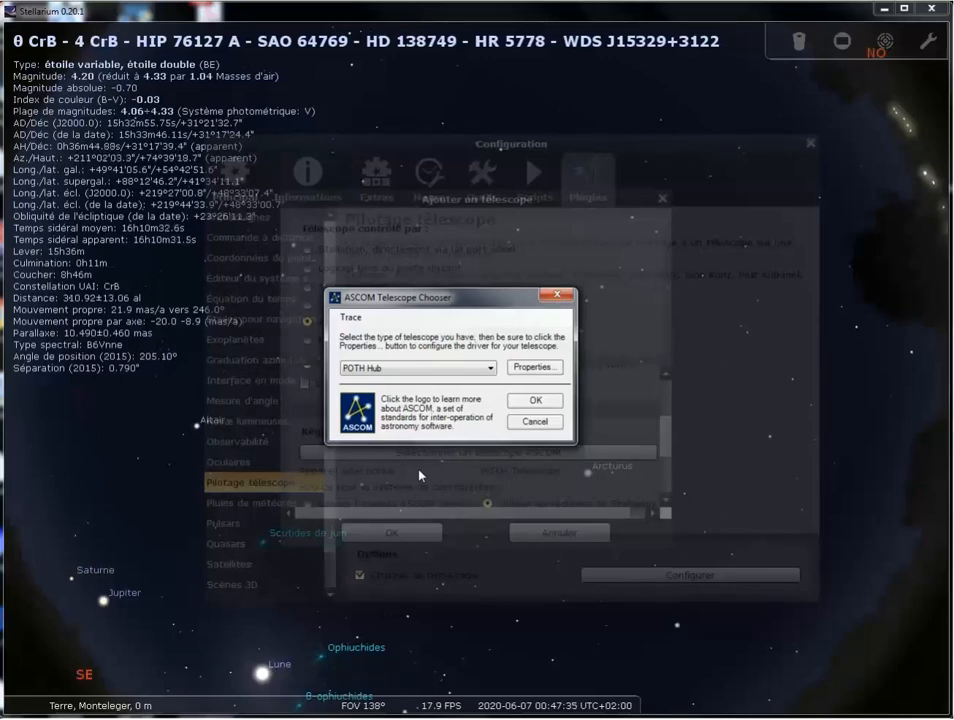
# - Open the POTH Hub setup, bring up its scope chooser, and open the SkyWatcher Telescope driver's properties
pyautogui.click(528, 367)
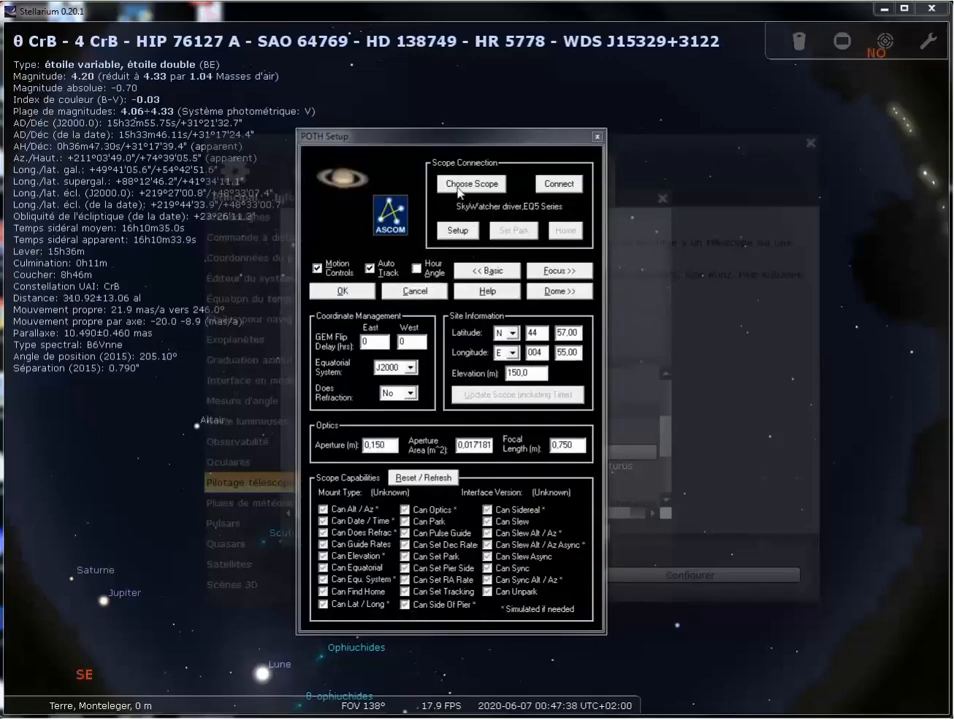
pyautogui.click(458, 187)
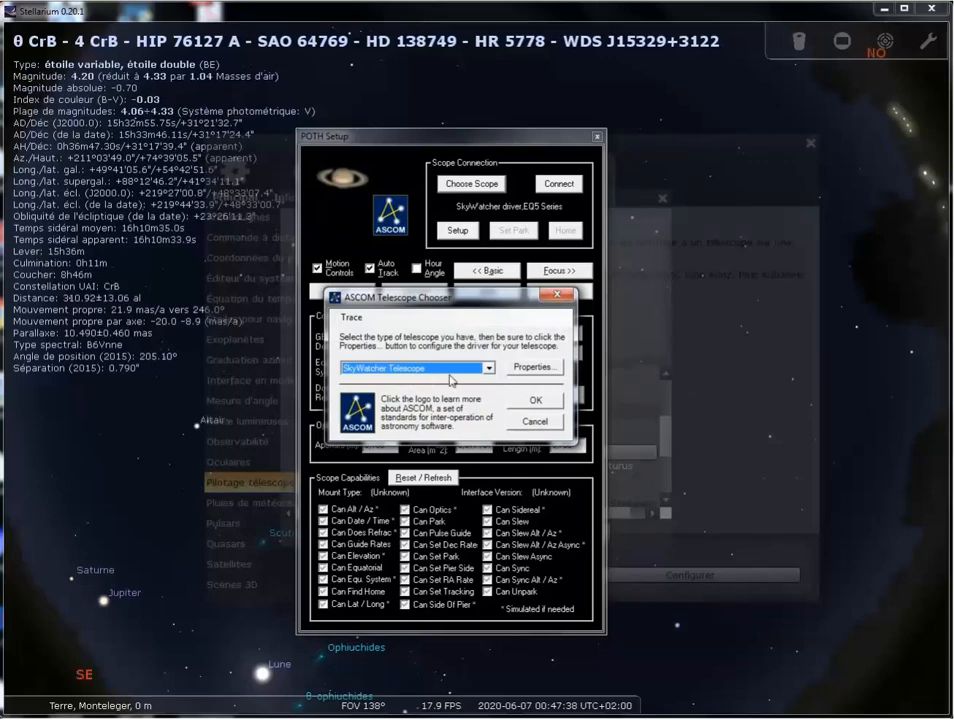
pyautogui.click(531, 370)
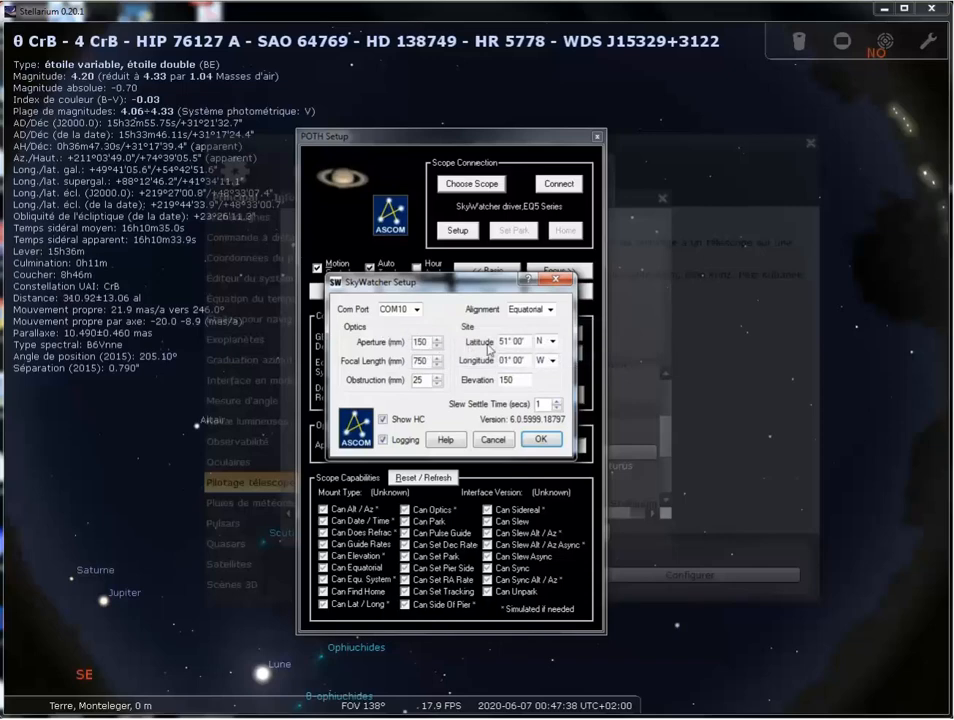
# - Set the SkyWatcher driver's site to latitude 44°57' N and longitude 04°55' E, and accept the setup
pyautogui.doubleClick(529, 343)
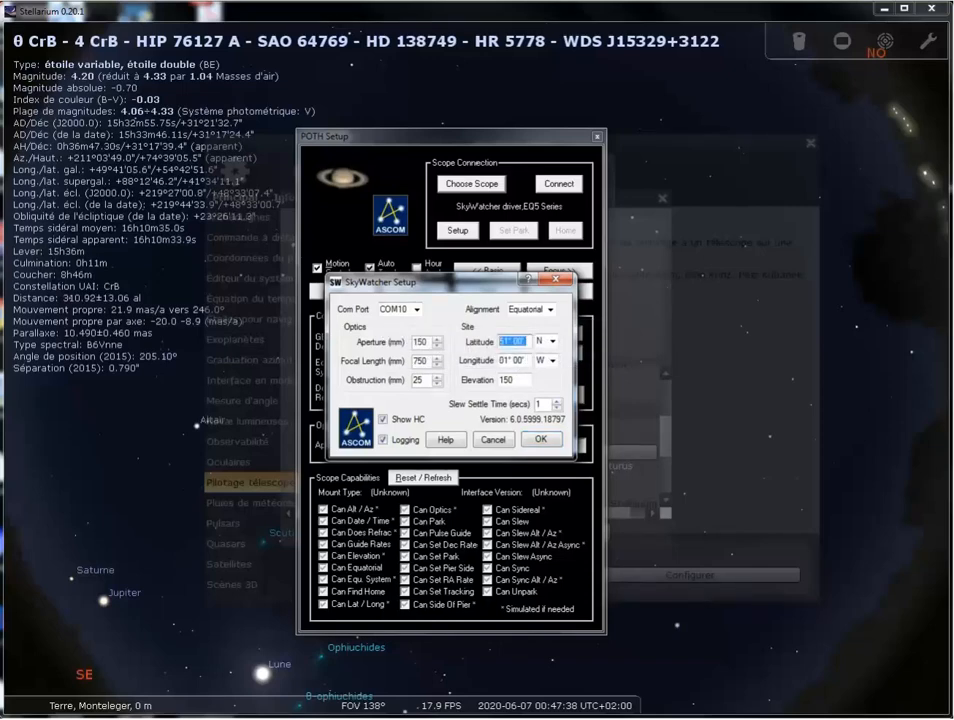
pyautogui.write('44°57')
pyautogui.click(552, 360)
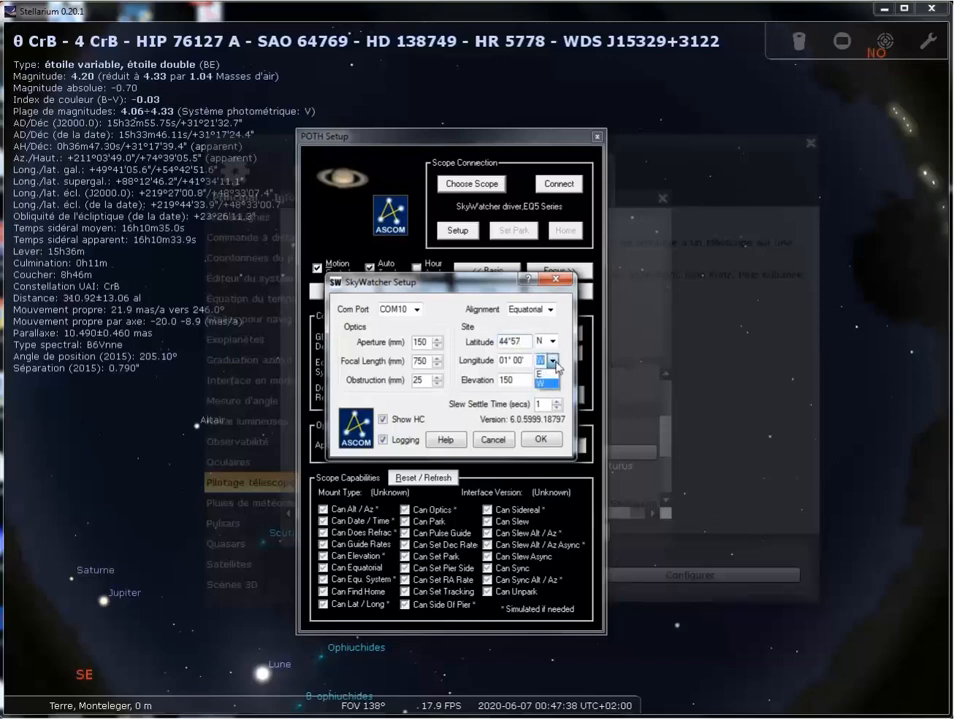
pyautogui.click(529, 372)
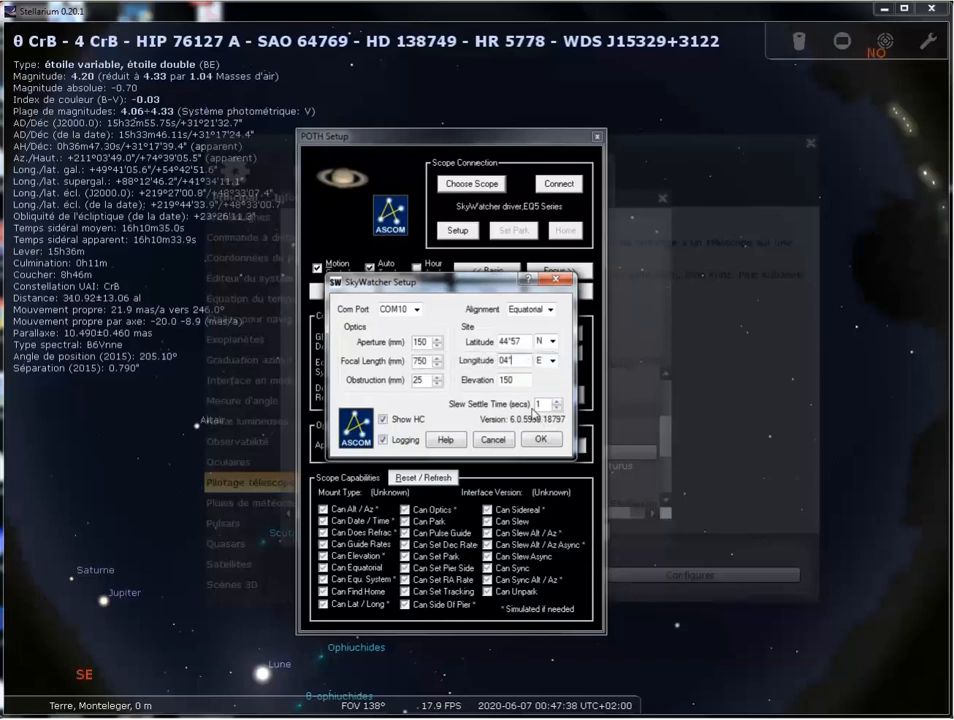
pyautogui.write('55')
pyautogui.click(540, 439)
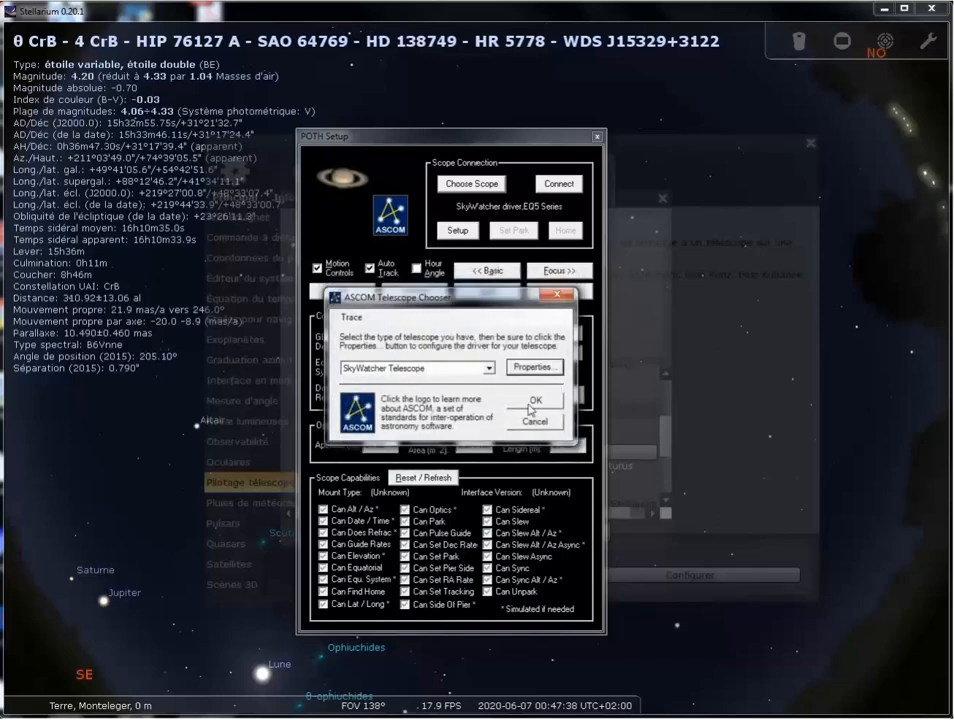
# - Accept the SkyWatcher driver choice, the POTH setup and the POTH Hub selection, and save the new telescope
pyautogui.click(532, 405)
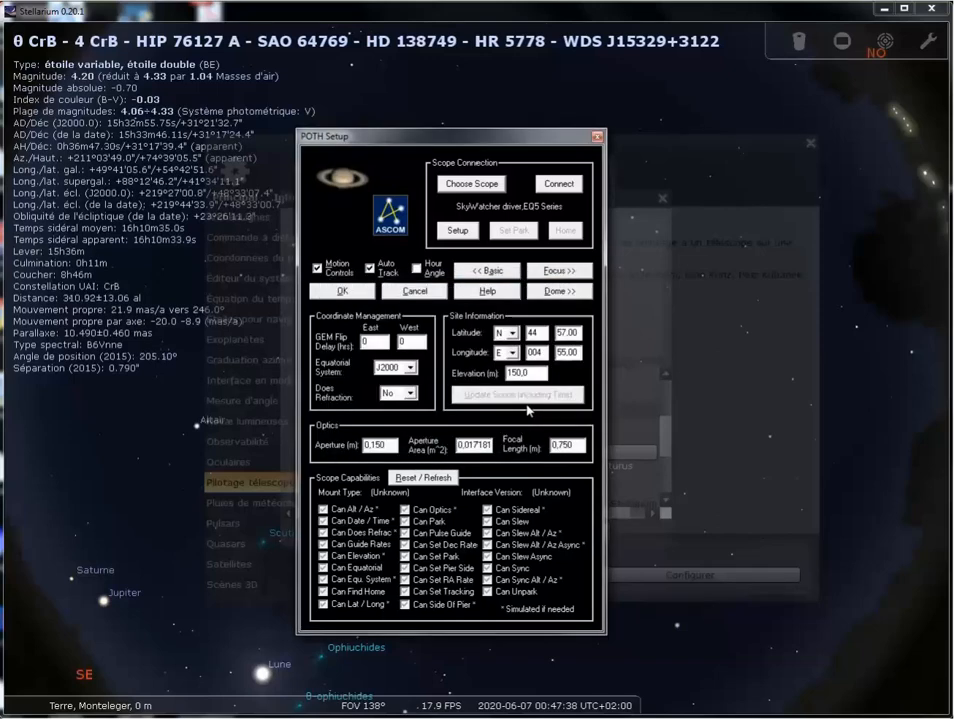
pyautogui.click(343, 291)
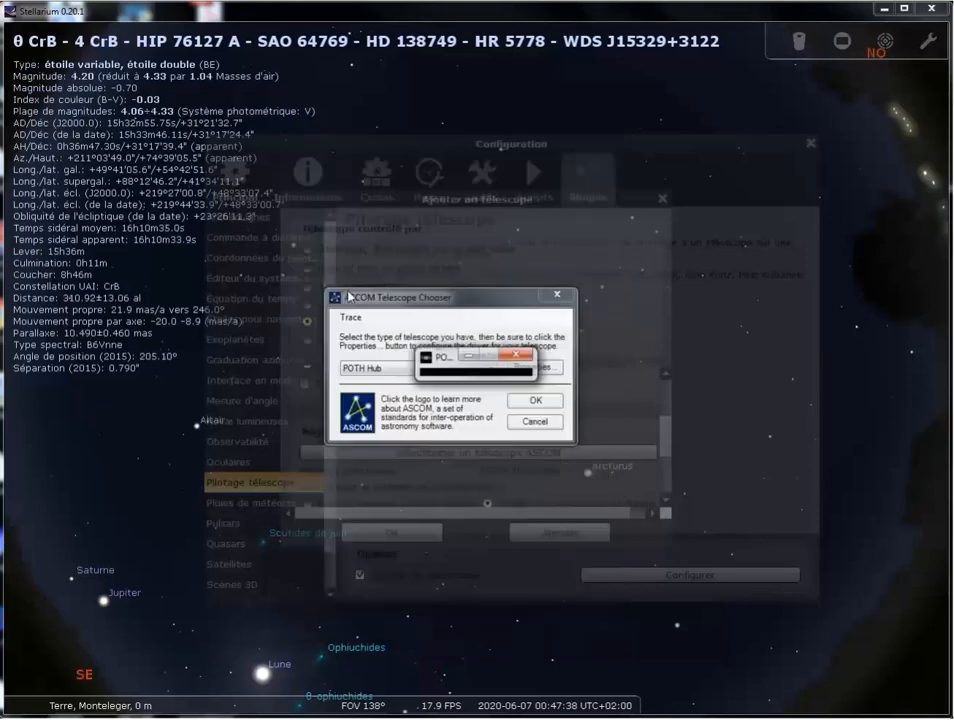
pyautogui.click(538, 401)
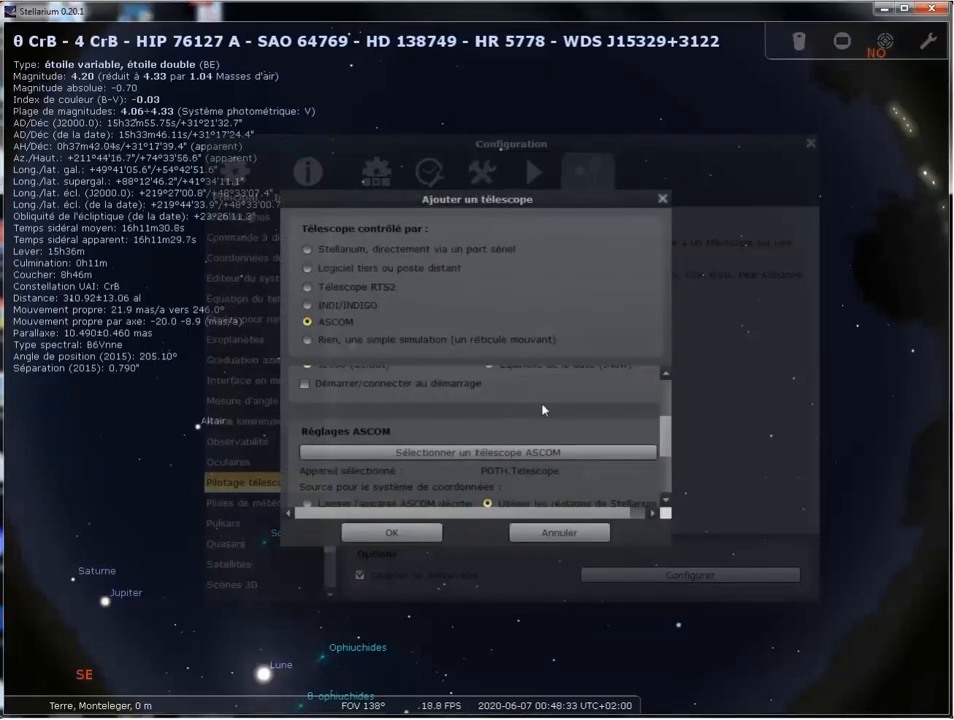
pyautogui.moveTo(666, 432); pyautogui.dragTo(666, 450)
pyautogui.scroll(-1, 626, 457)
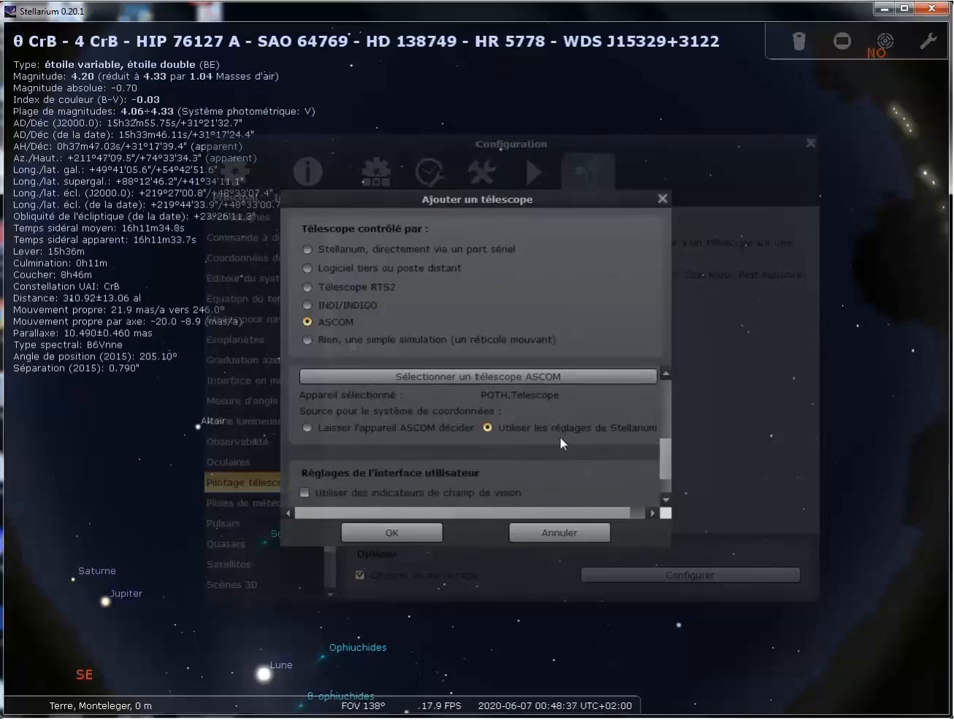
pyautogui.moveTo(666, 458); pyautogui.dragTo(667, 471)
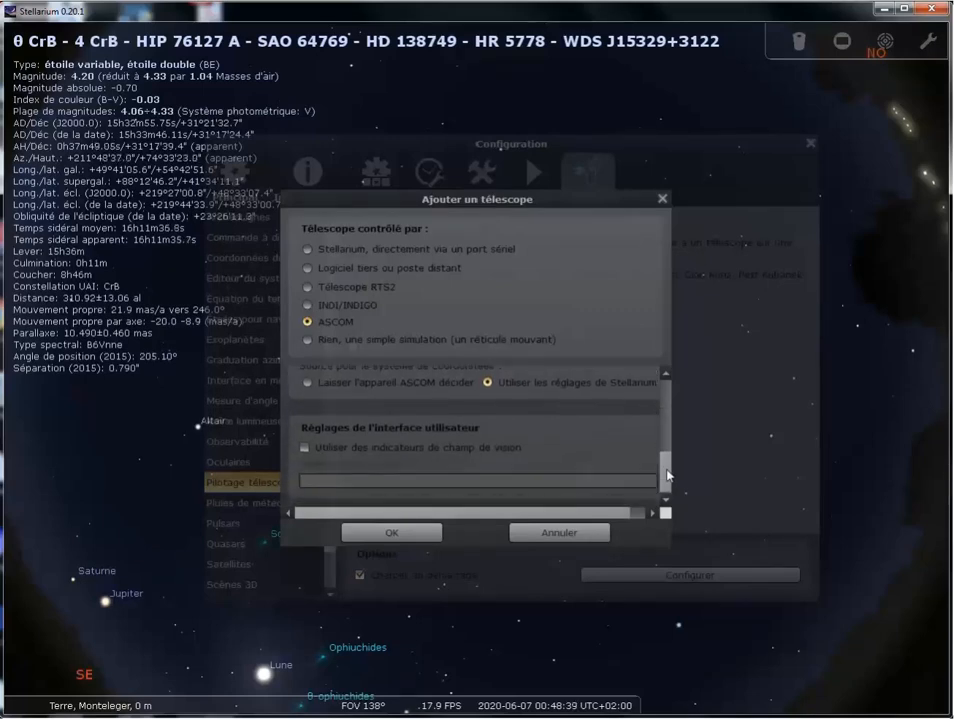
pyautogui.click(430, 537)
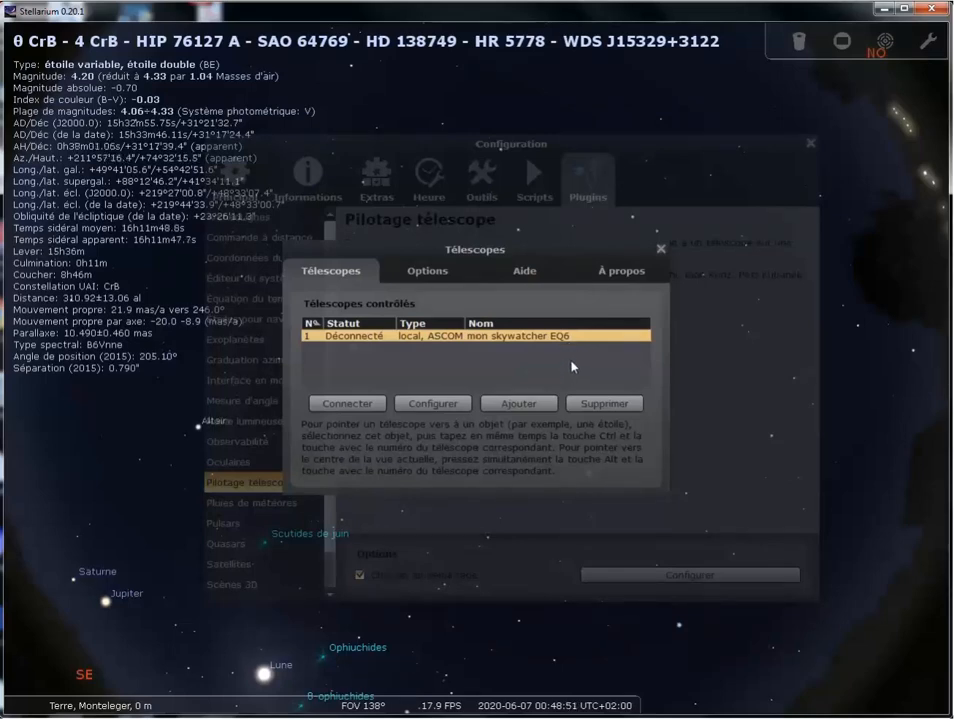
# - Connect "mon skywatcher EQ6" and clear the driver windows and configuration dialogs away from the sky view
pyautogui.click(346, 404)
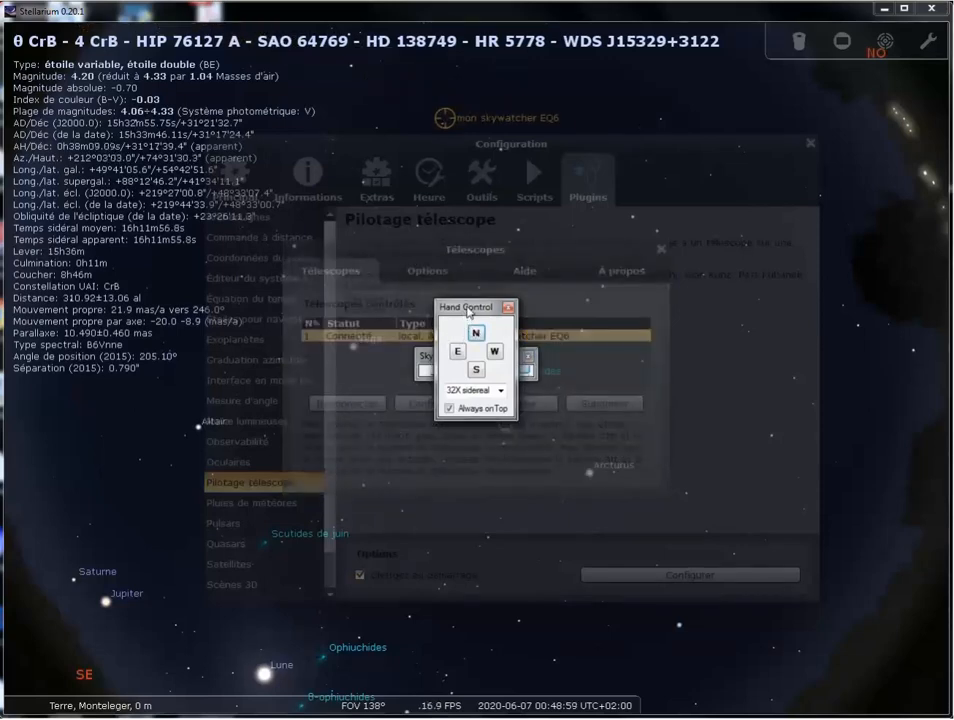
pyautogui.moveTo(467, 311); pyautogui.dragTo(55, 72)
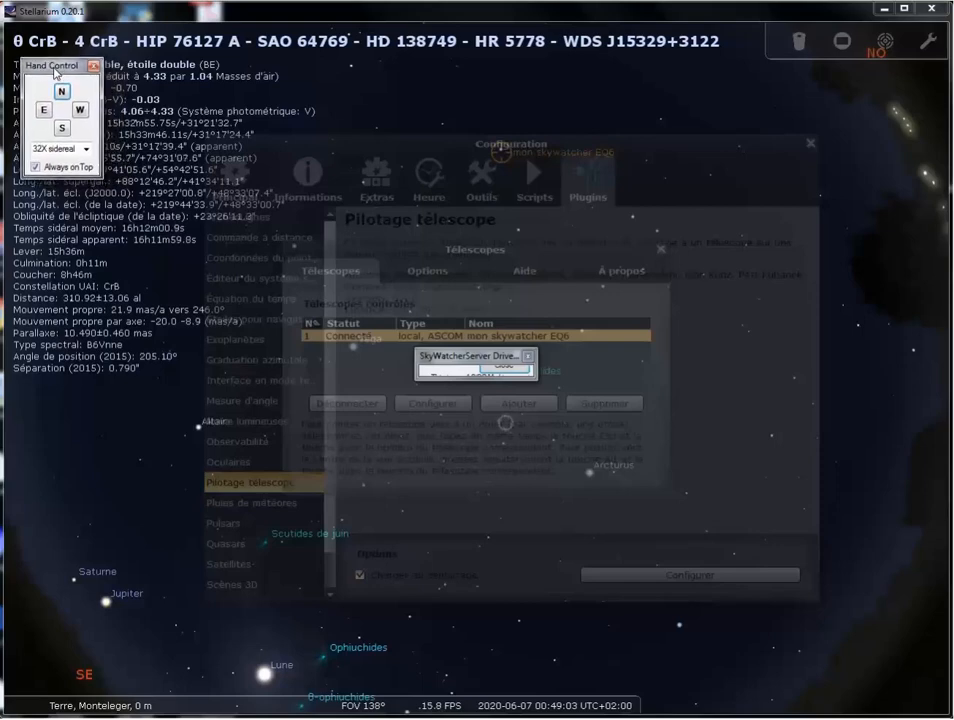
pyautogui.click(473, 364)
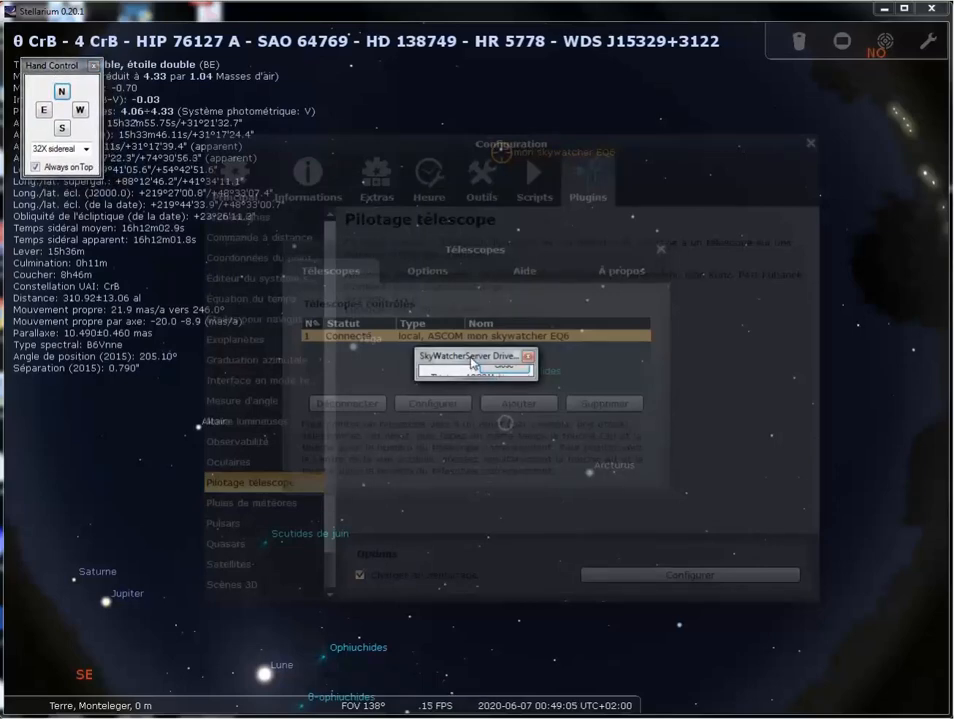
pyautogui.moveTo(472, 361); pyautogui.dragTo(2, 420)
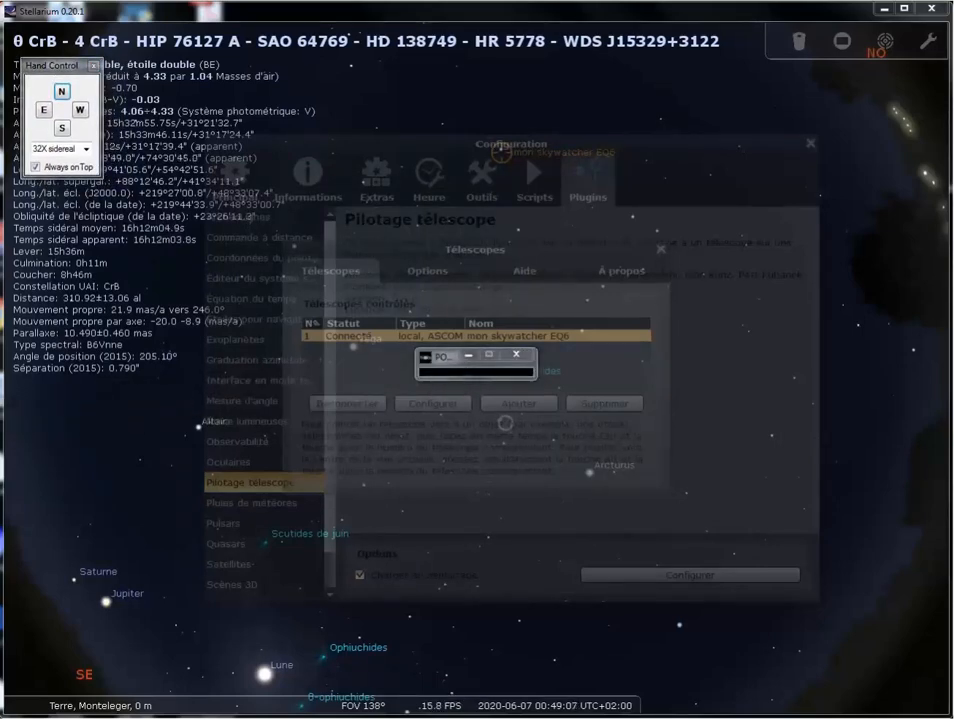
pyautogui.moveTo(445, 356); pyautogui.dragTo(2, 380)
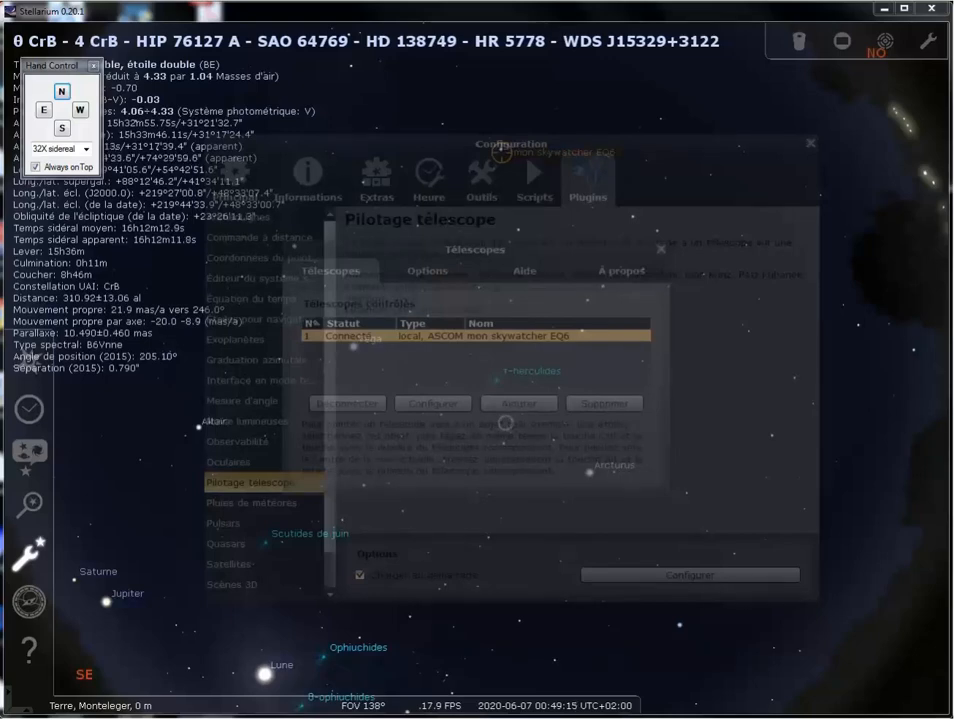
pyautogui.click(661, 249)
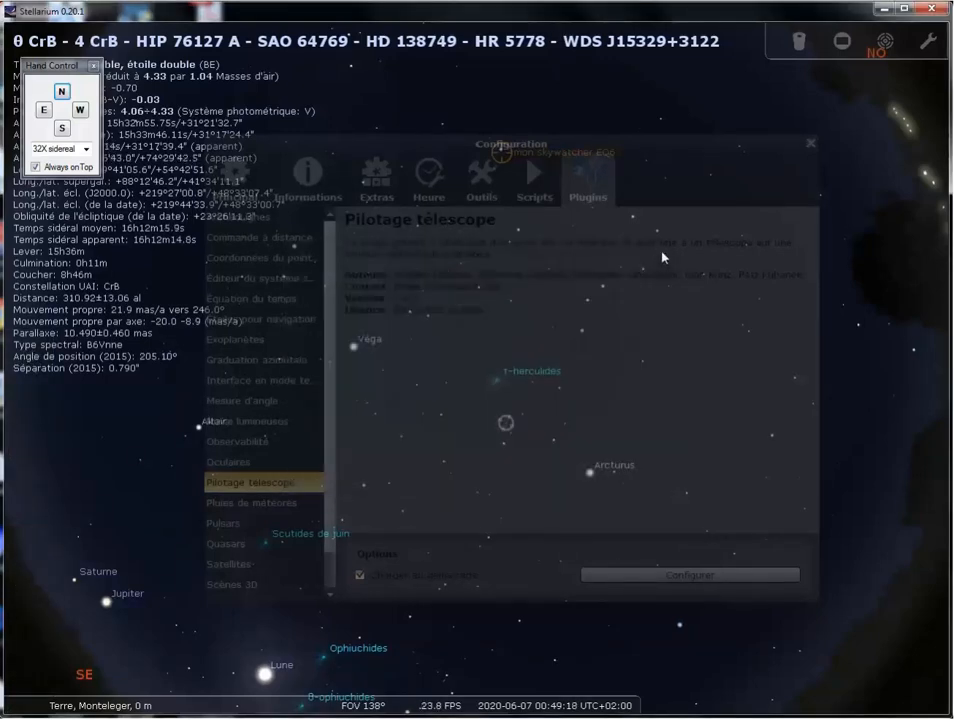
pyautogui.click(810, 145)
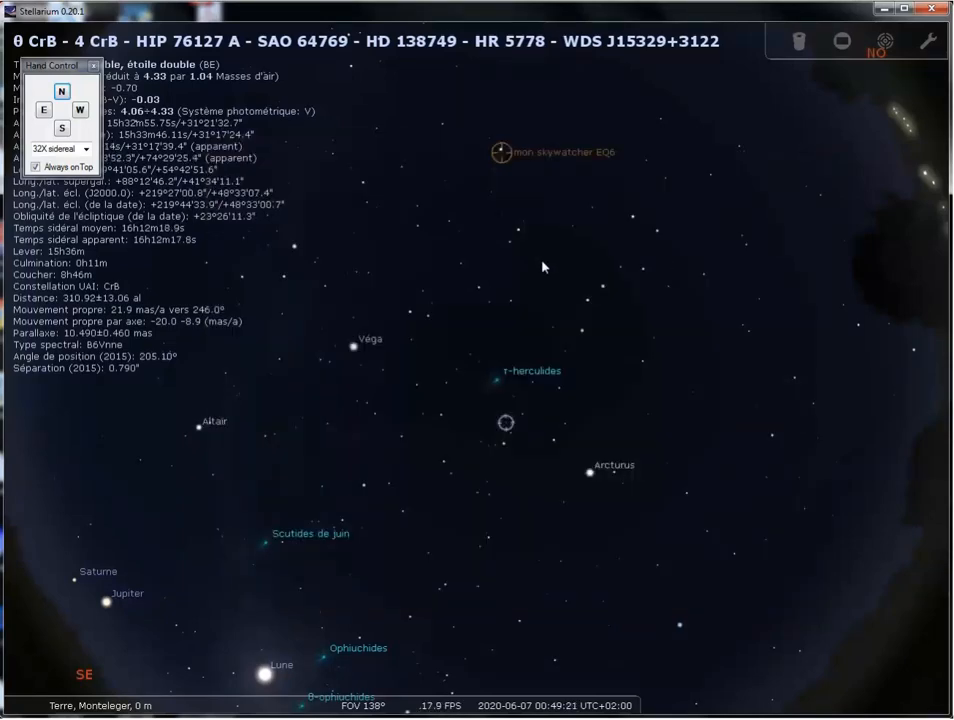
# - Select the "mon skywatcher EQ6" reticle in the sky and examine where the mount is pointing
pyautogui.scroll(3, 509, 239)
pyautogui.scroll(-2, 509, 239)
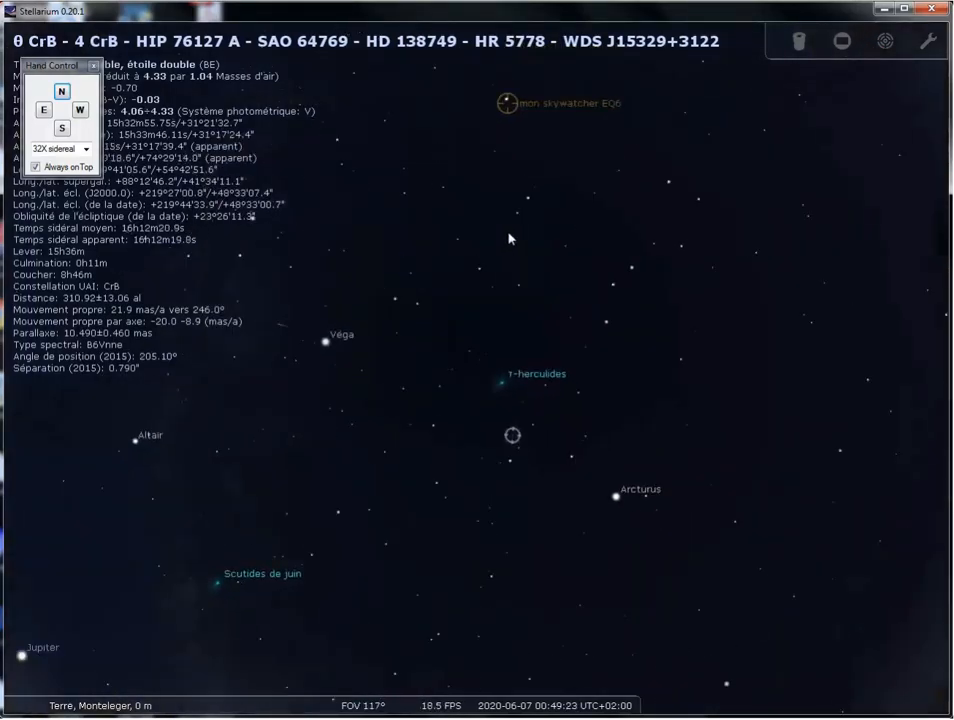
pyautogui.moveTo(509, 239)
pyautogui.mouseDown()
pyautogui.moveTo(511, 363)
pyautogui.moveTo(451, 360)
pyautogui.moveTo(461, 370)
pyautogui.moveTo(517, 372)
pyautogui.moveTo(547, 279)
pyautogui.mouseUp()
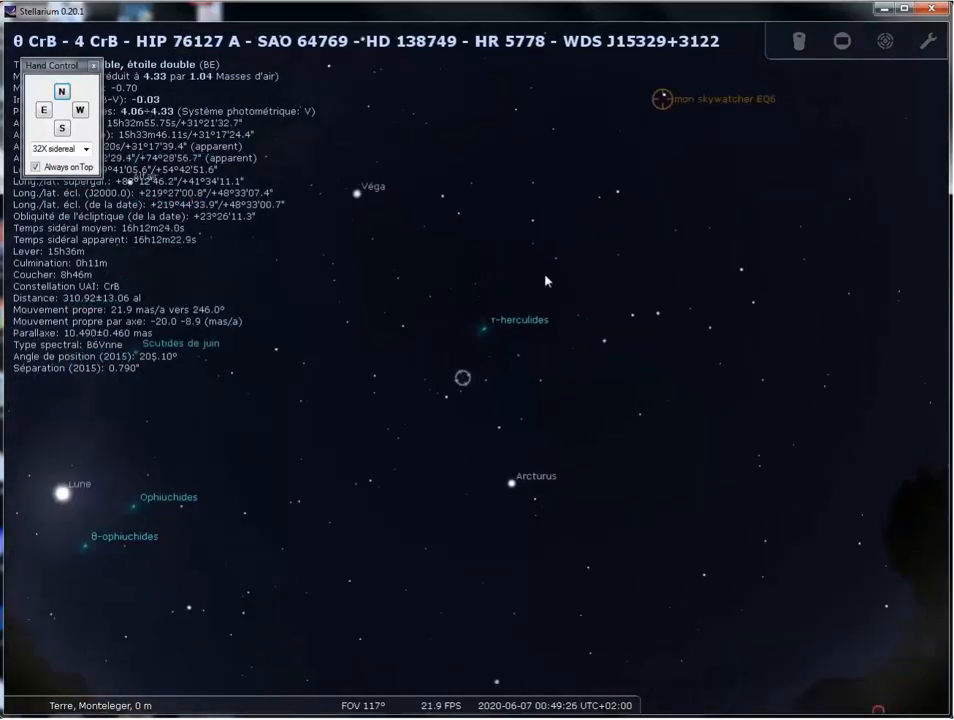
pyautogui.doubleClick(663, 104)
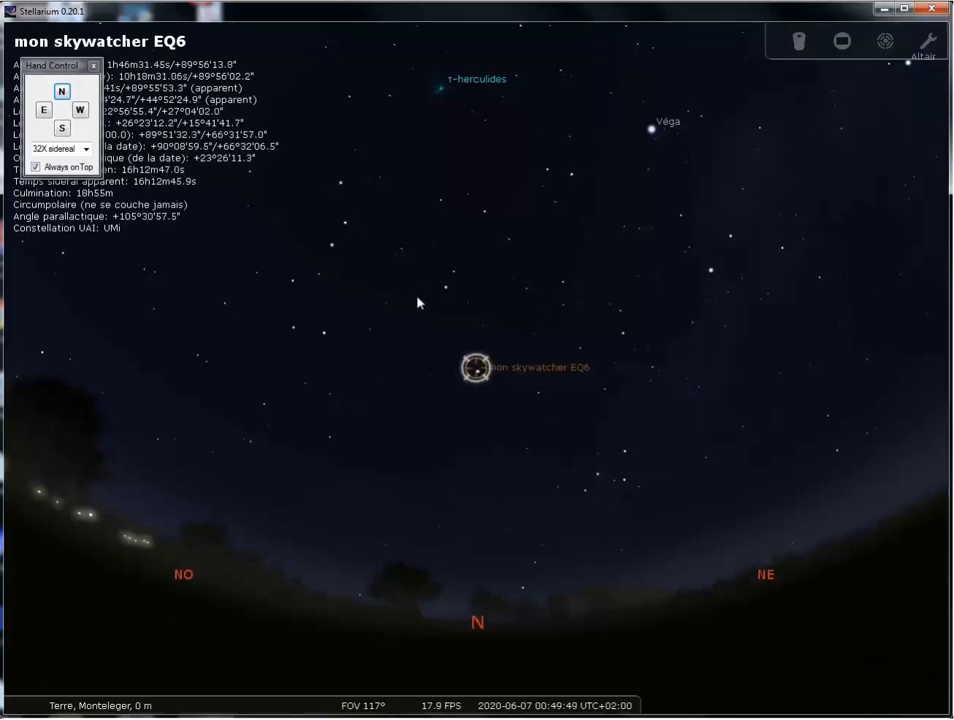
pyautogui.scroll(4, 418, 300)
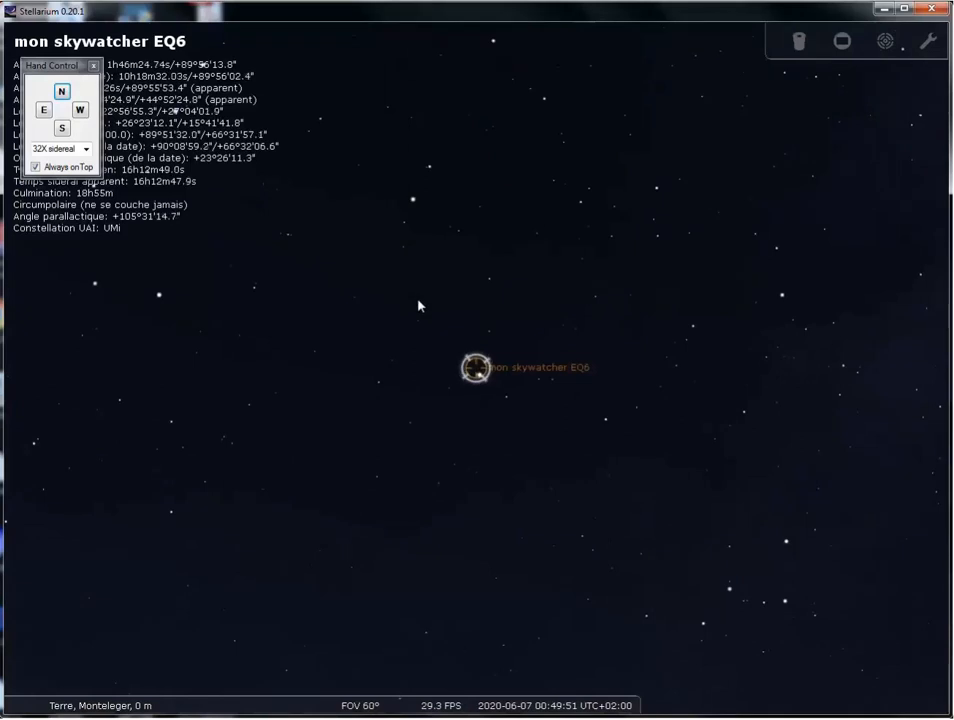
pyautogui.scroll(2, 418, 303)
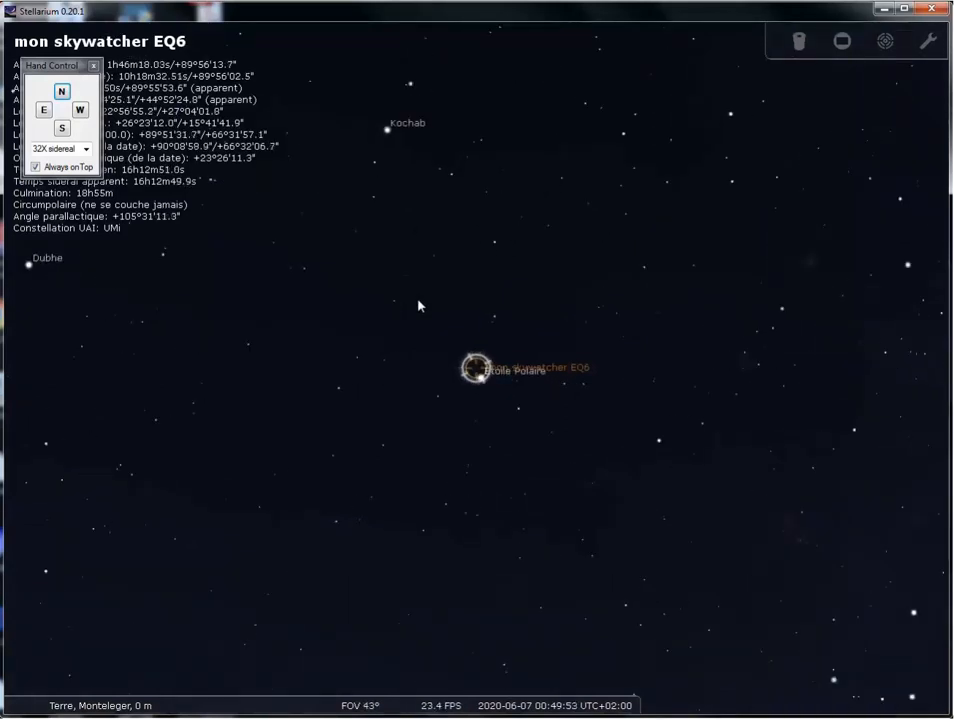
pyautogui.scroll(-1, 418, 308)
pyautogui.scroll(2, 418, 308)
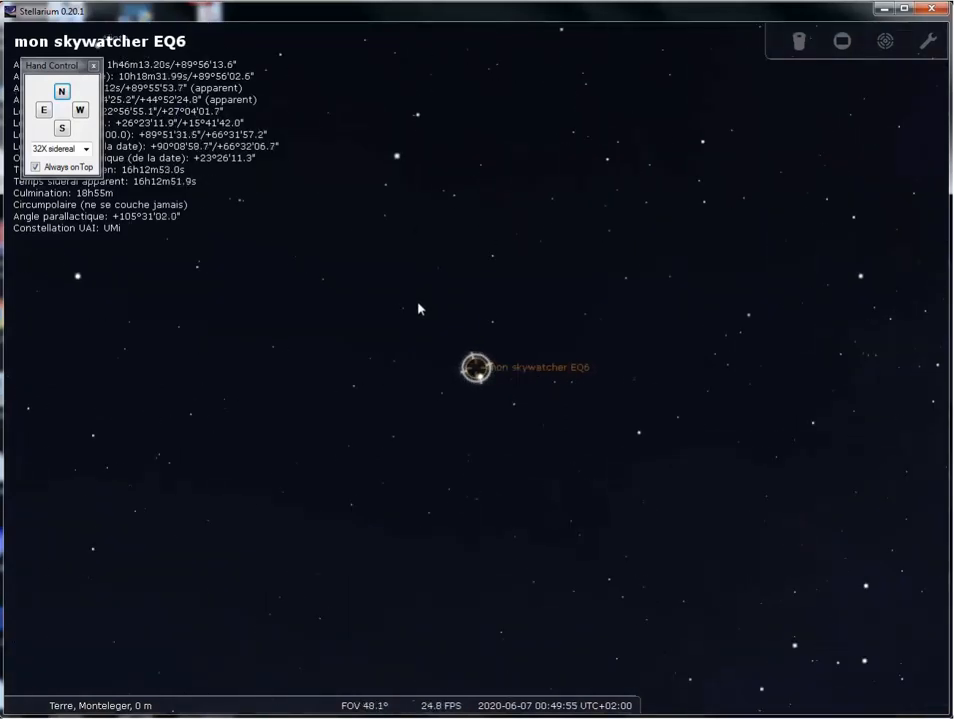
# - Select the star Dubhe as the pointing target
pyautogui.moveTo(330, 334); pyautogui.dragTo(466, 330)
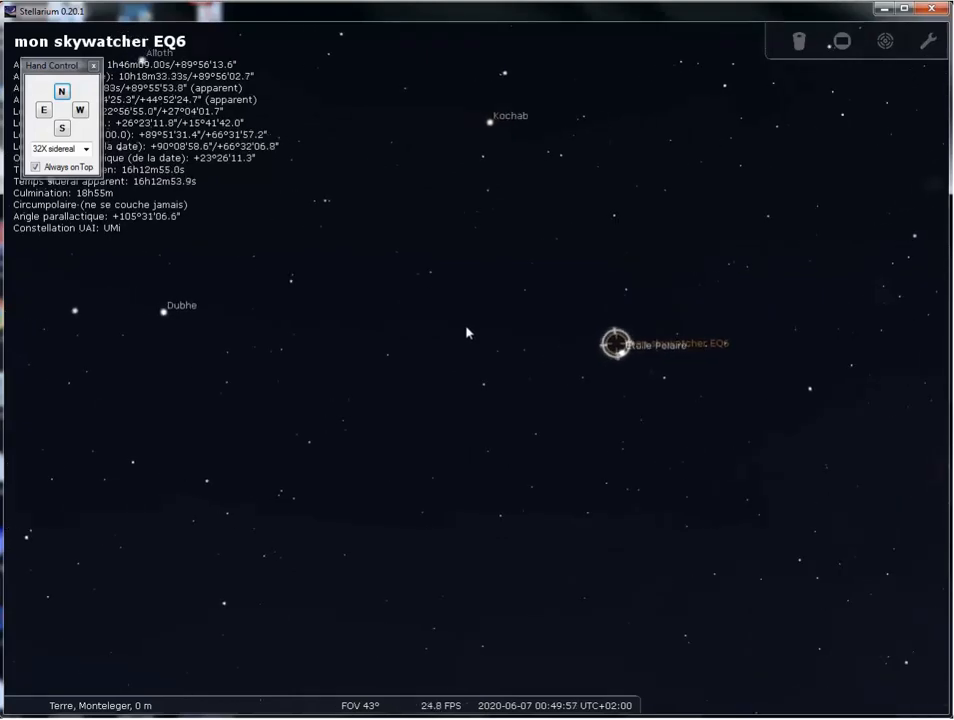
pyautogui.click(164, 314)
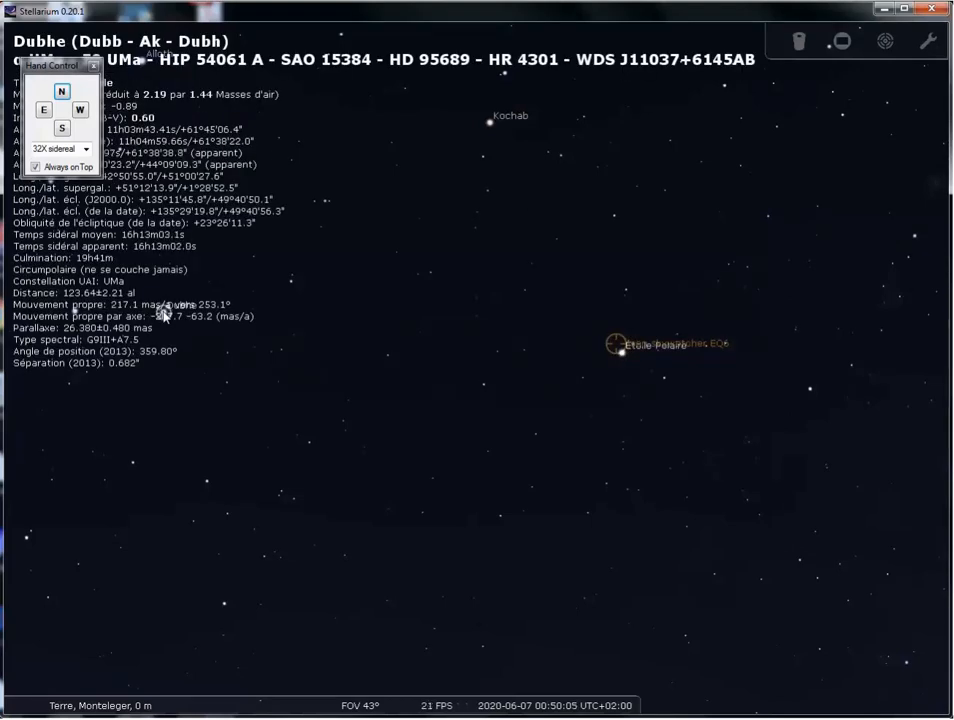
pyautogui.rightClick(164, 315)
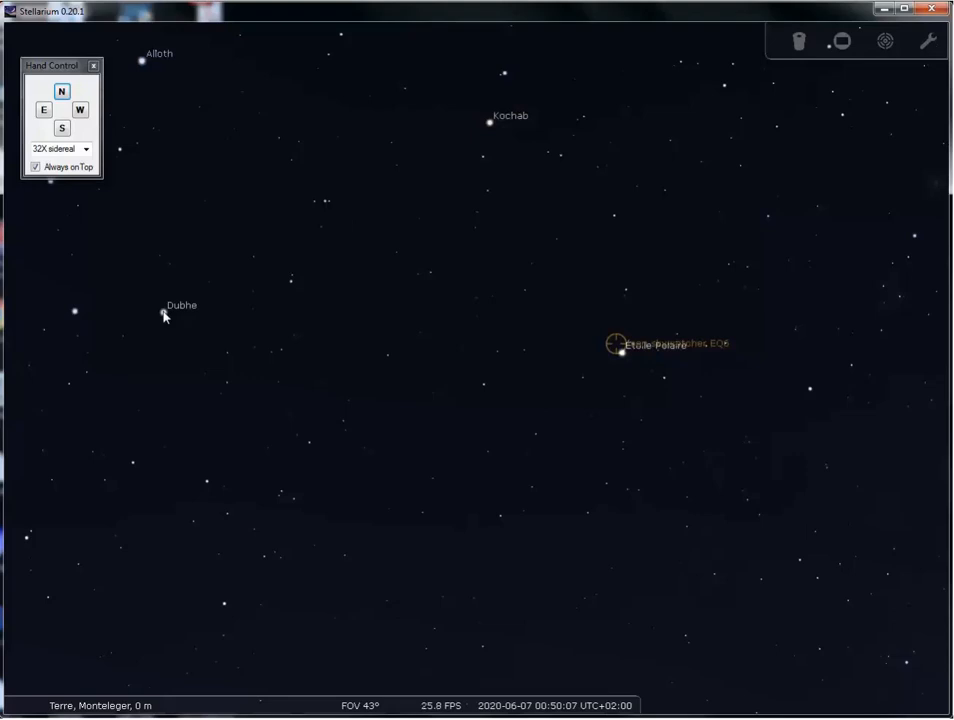
pyautogui.click(164, 314)
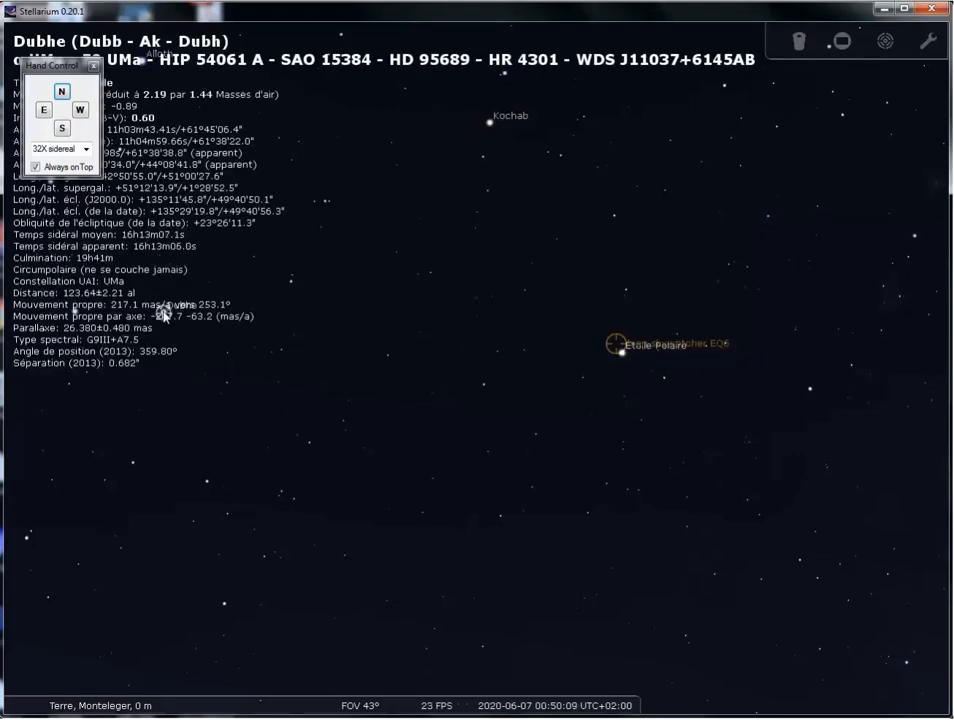
# - Point "mon skywatcher EQ6" at the current object's coordinates and place the pointing dialog clear of the star
pyautogui.moveTo(410, 702)
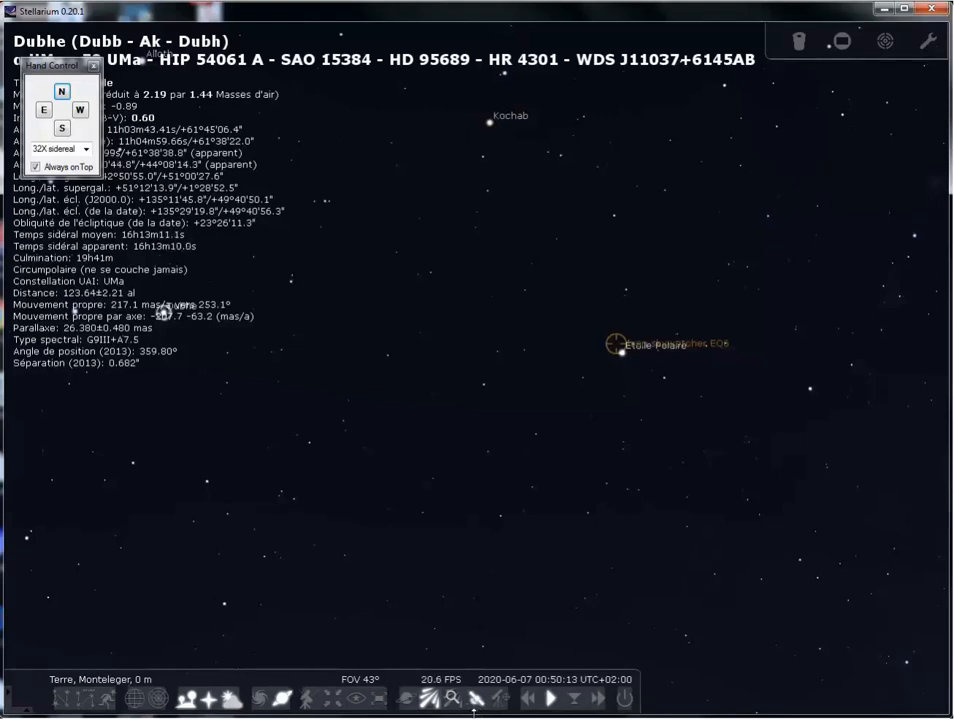
pyautogui.click(501, 700)
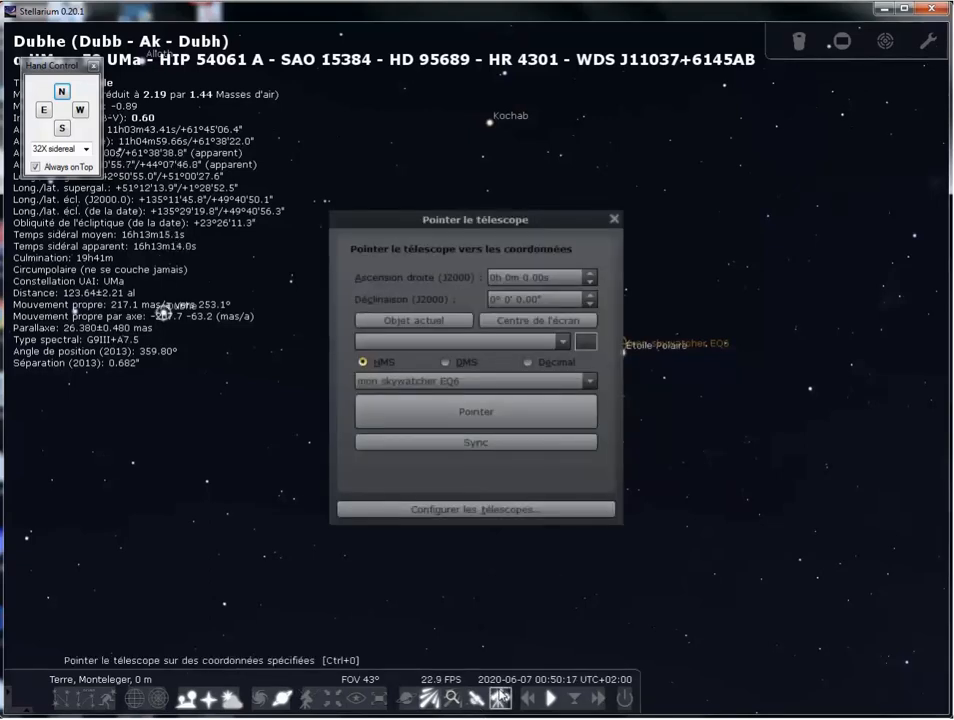
pyautogui.click(383, 324)
pyautogui.click(462, 425)
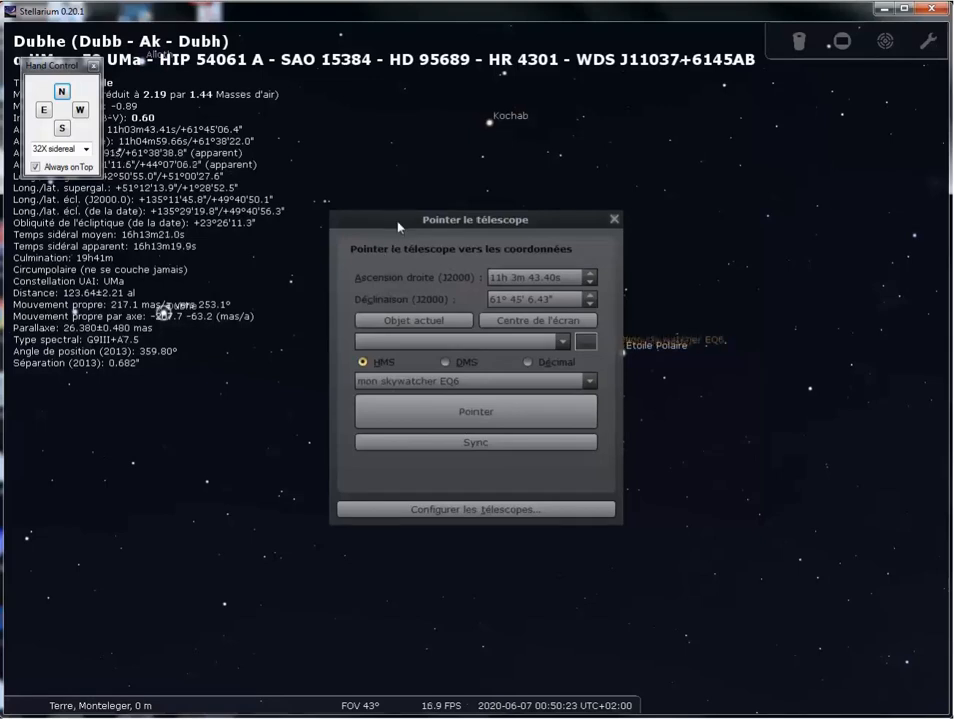
pyautogui.moveTo(380, 262); pyautogui.dragTo(328, 526)
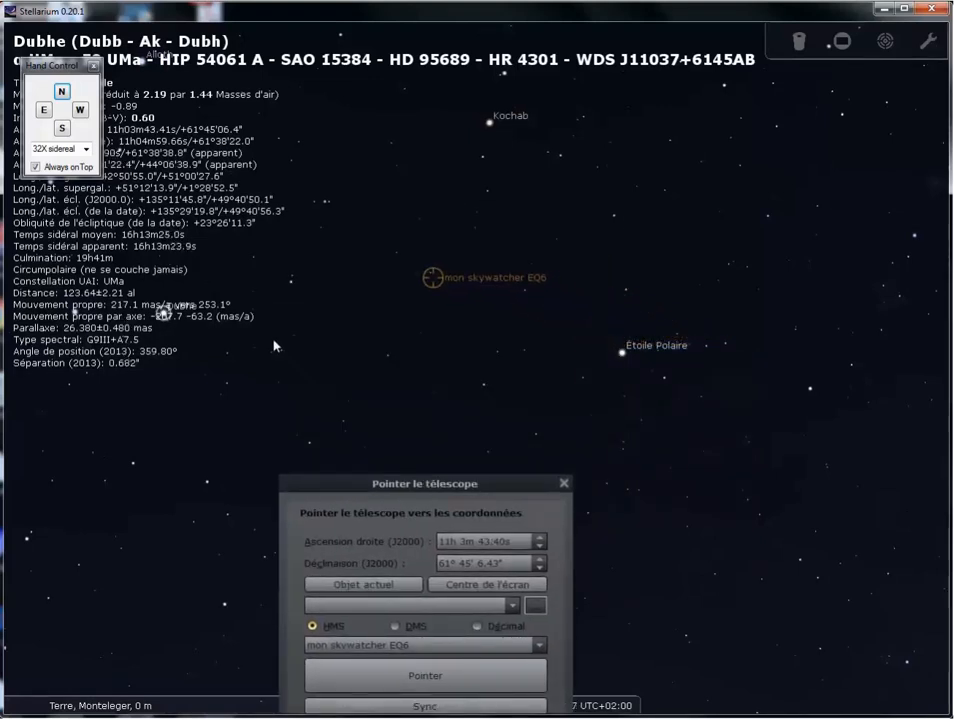
pyautogui.moveTo(306, 343); pyautogui.dragTo(481, 358)
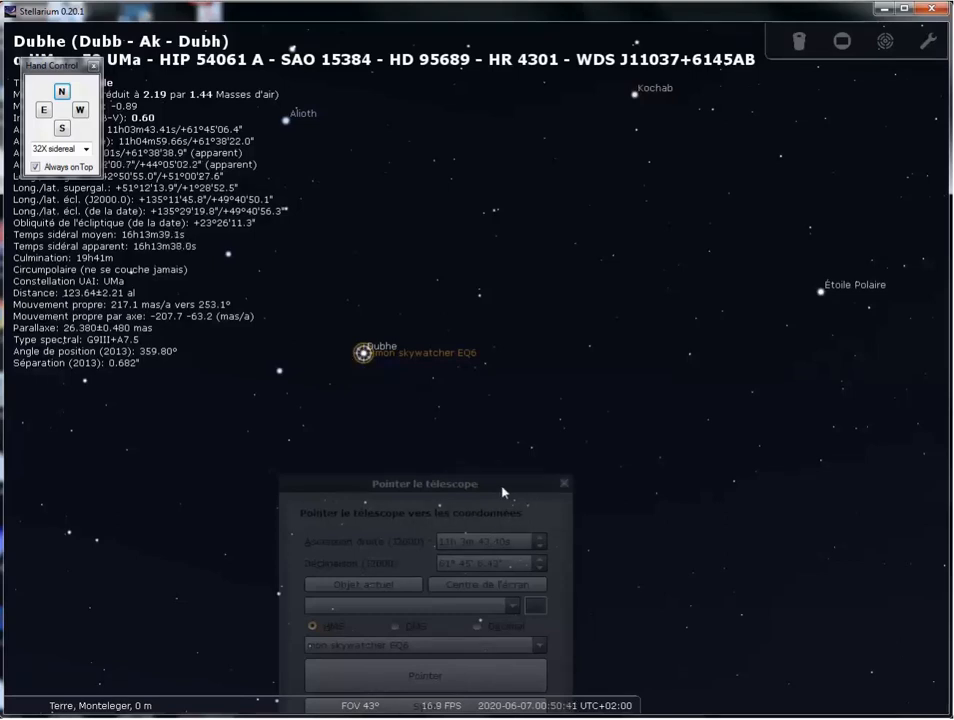
pyautogui.moveTo(502, 492); pyautogui.dragTo(731, 324)
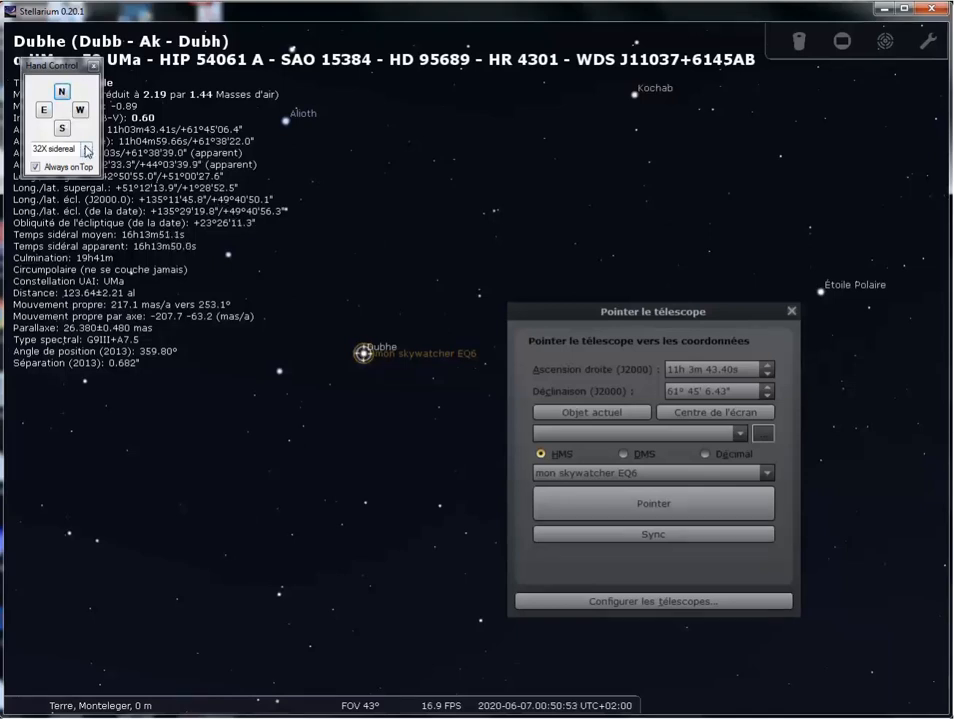
# - Review the movement speeds offered by the Hand Control
pyautogui.click(86, 149)
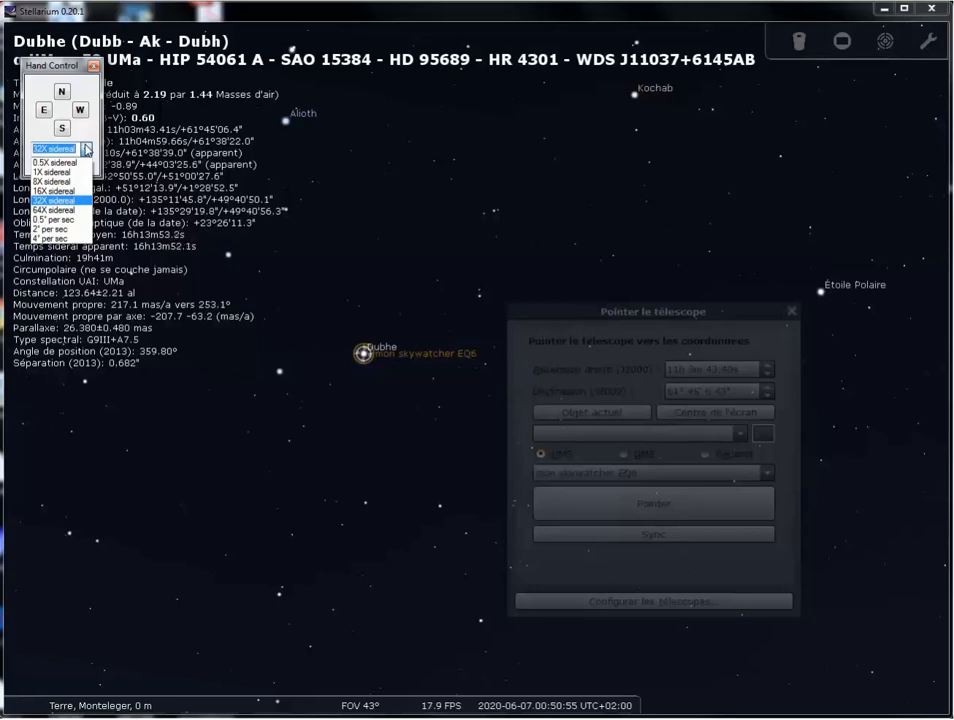
pyautogui.click(86, 149)
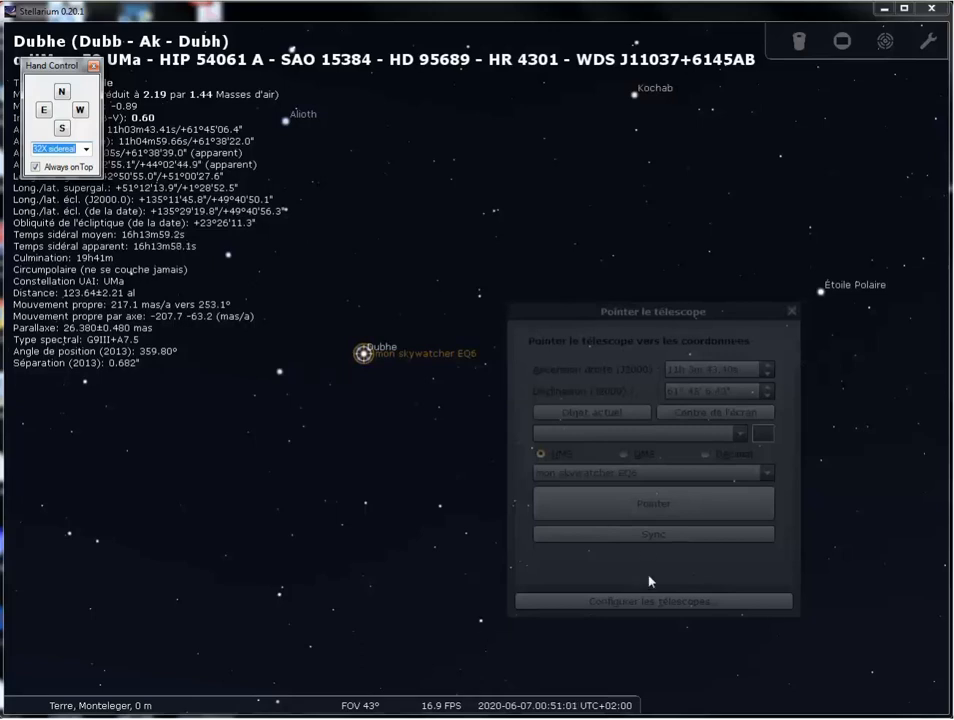
# - Find the star Mizar with the object search and select it as the new target
pyautogui.click(558, 335)
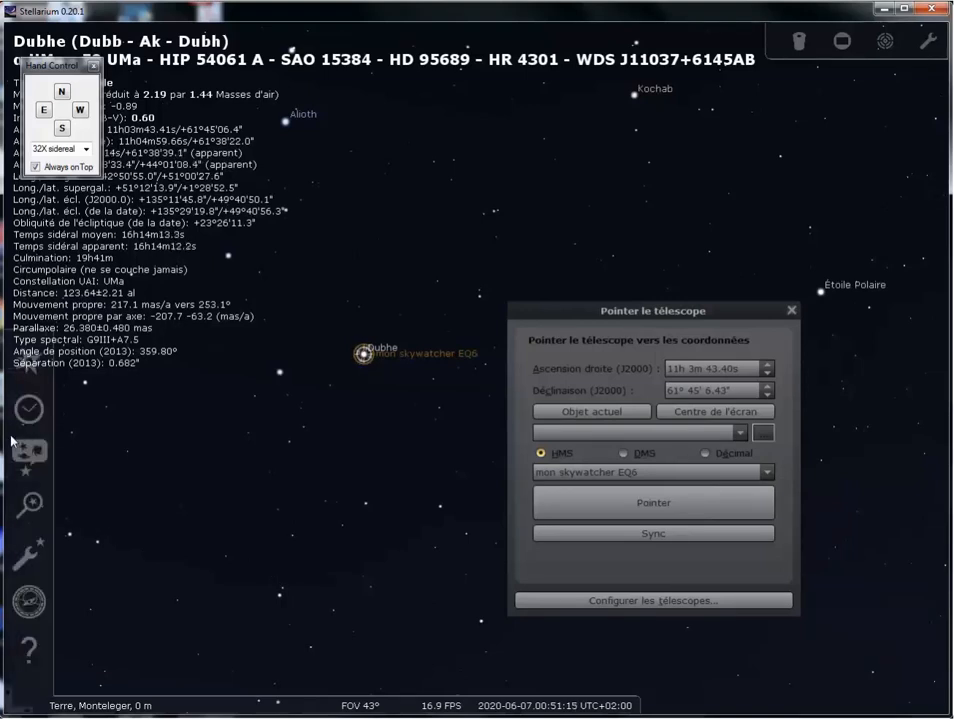
pyautogui.click(25, 510)
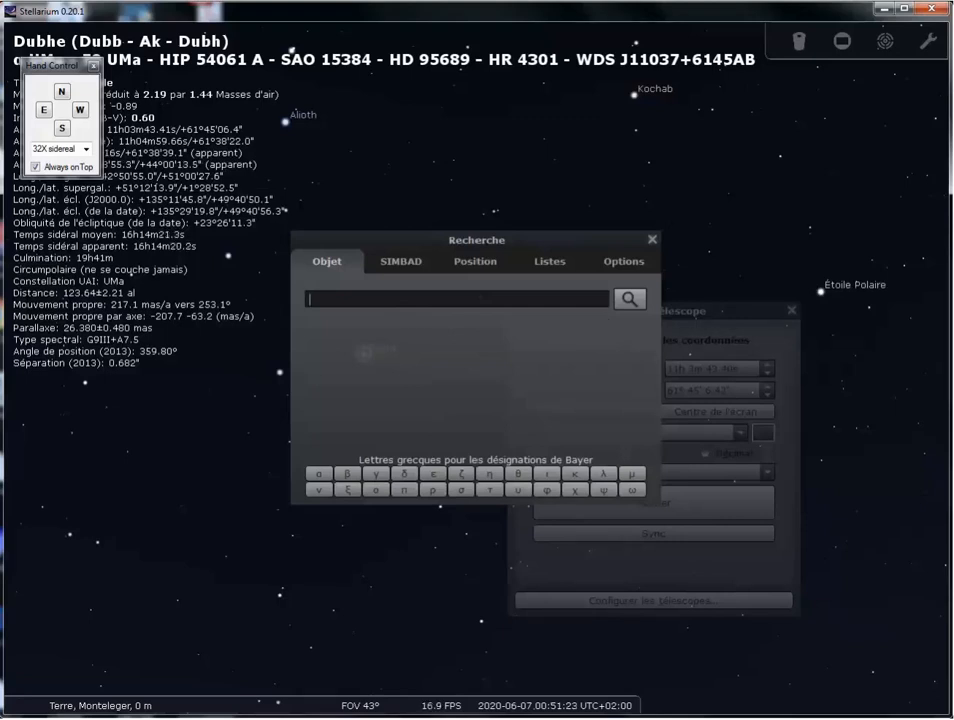
pyautogui.write('mizar')
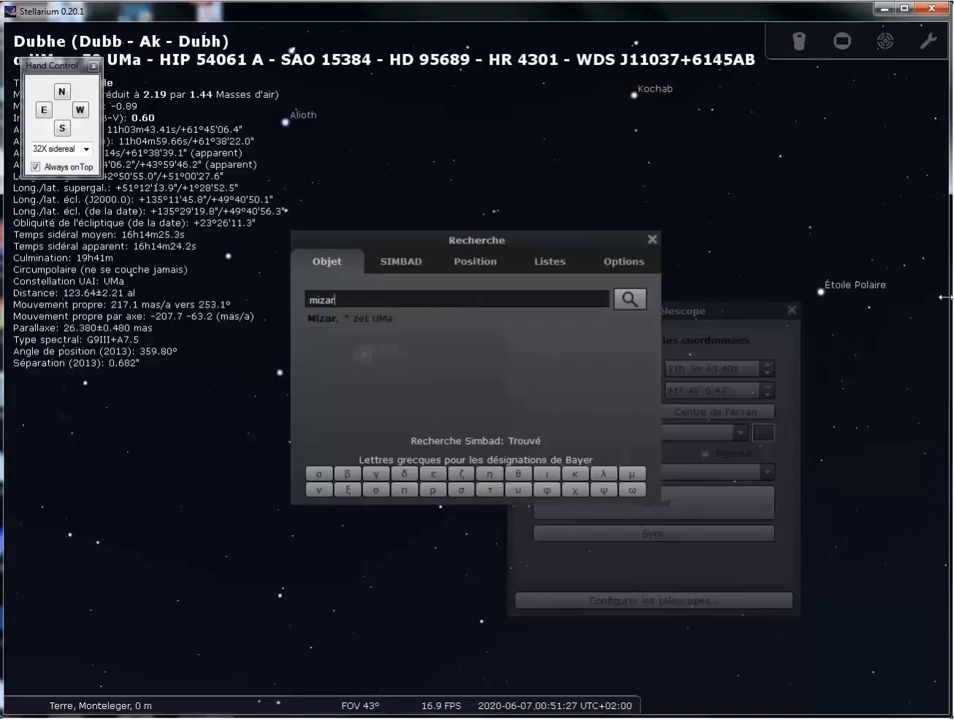
pyautogui.click(629, 299)
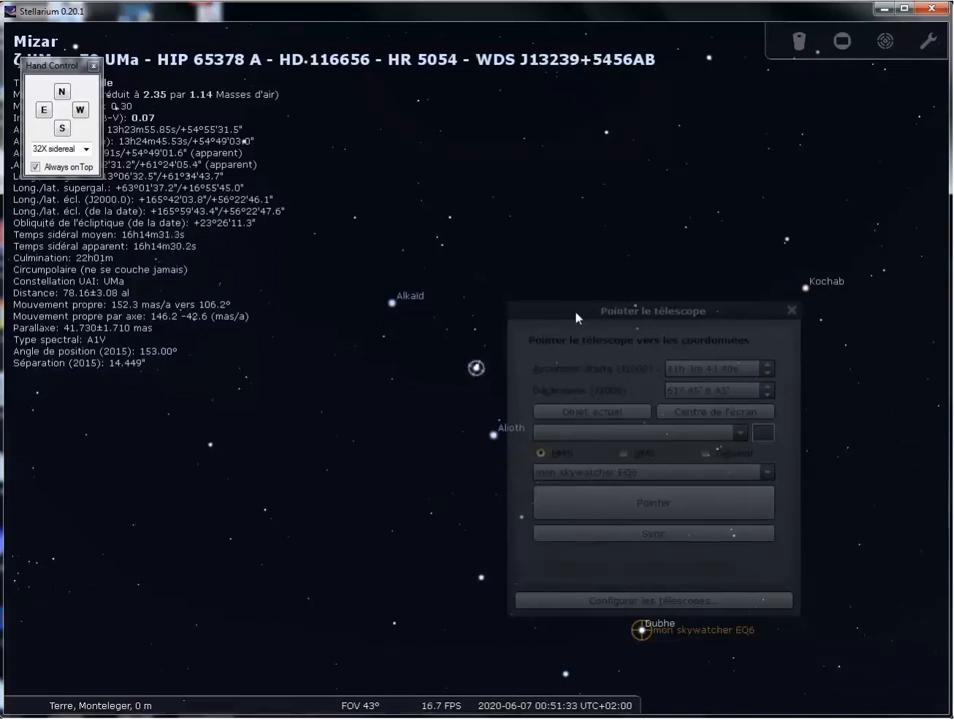
# - Point "mon skywatcher EQ6" at Mizar using the current object's coordinates and move the pointing dialog away from the mount's path
pyautogui.click(584, 415)
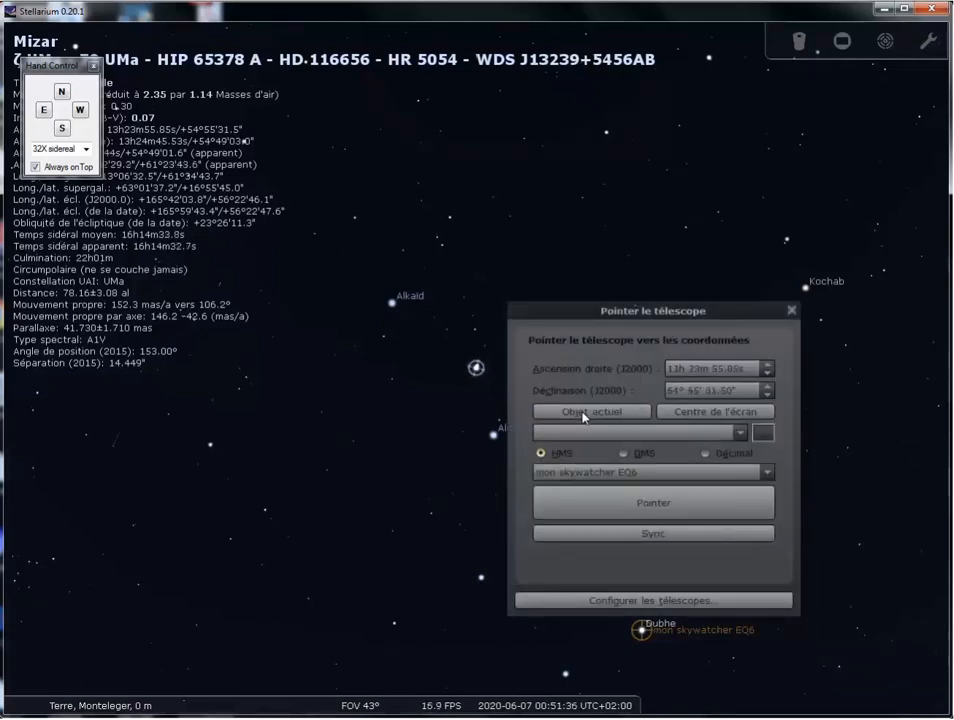
pyautogui.click(618, 509)
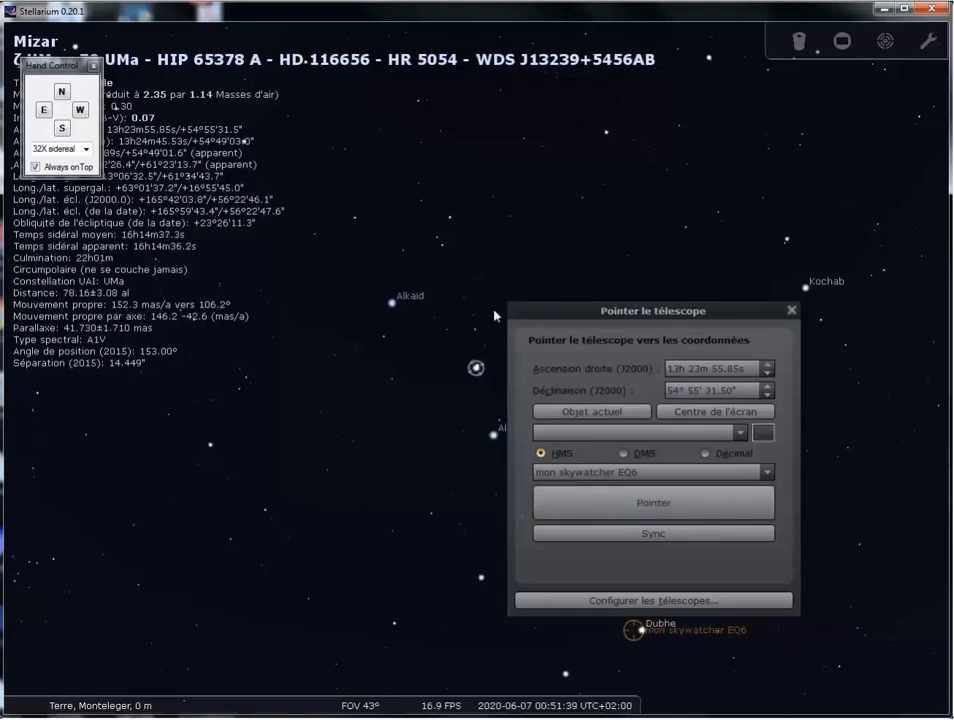
pyautogui.moveTo(540, 311); pyautogui.dragTo(111, 352)
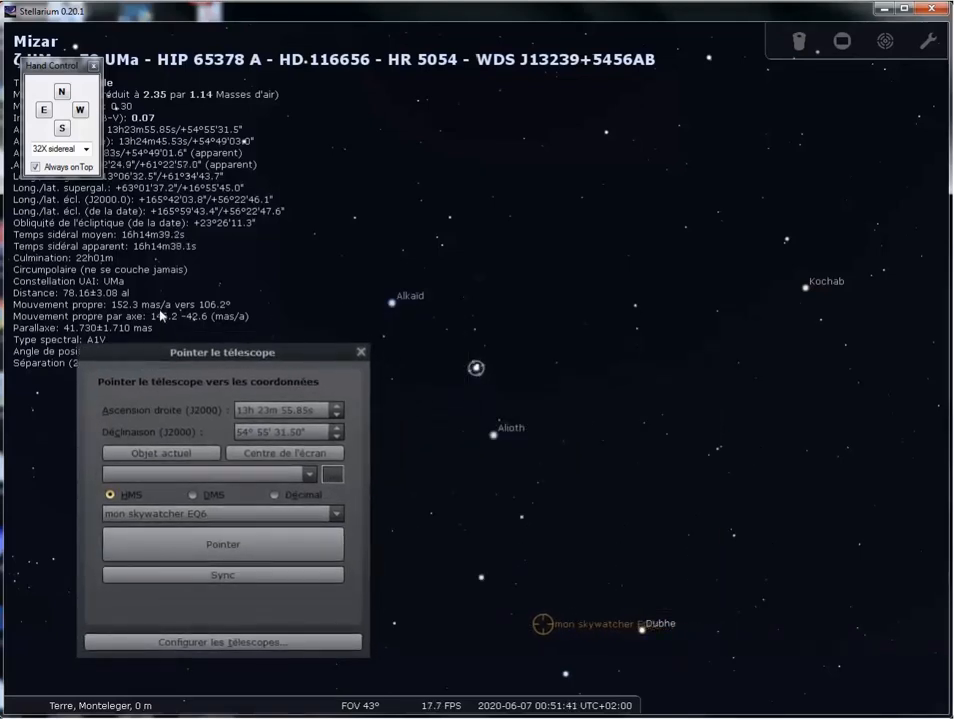